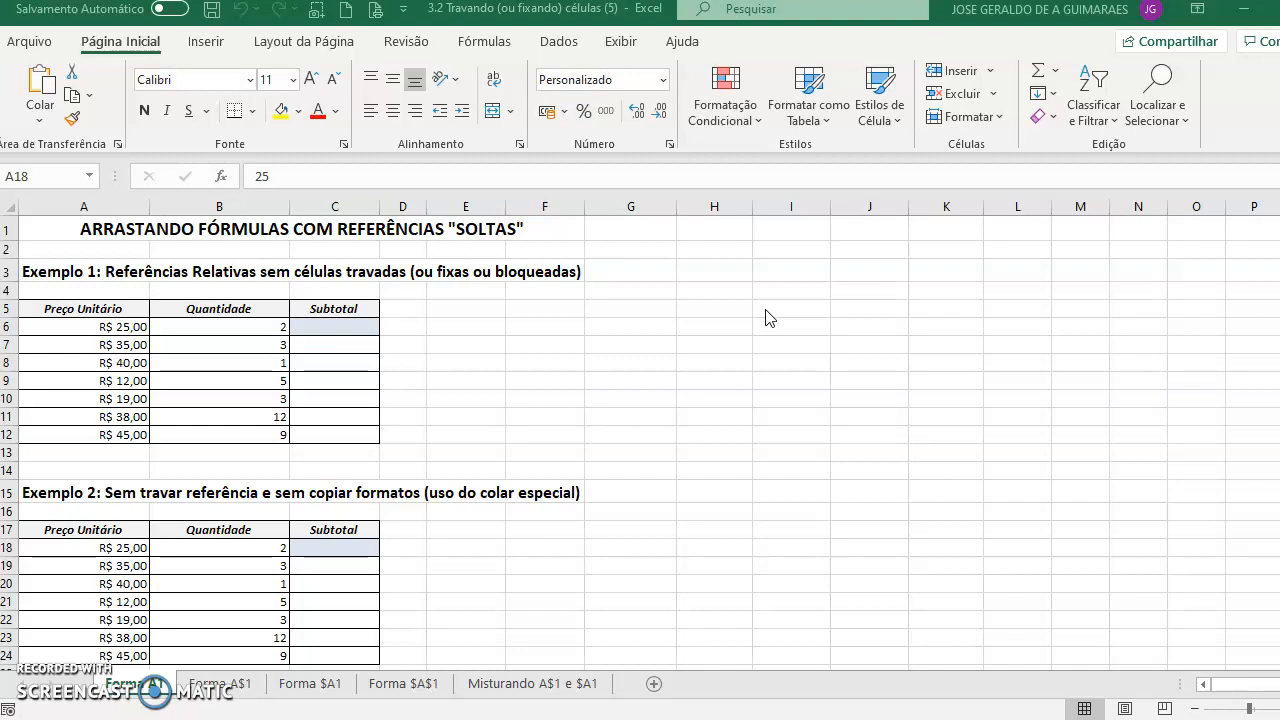
- Enter the formula =A6*B6 in the first Subtotal cell C6
{"action": "left_click", "coordinate": [320, 330]}
{"action": "left_click", "coordinate": [333, 328]}
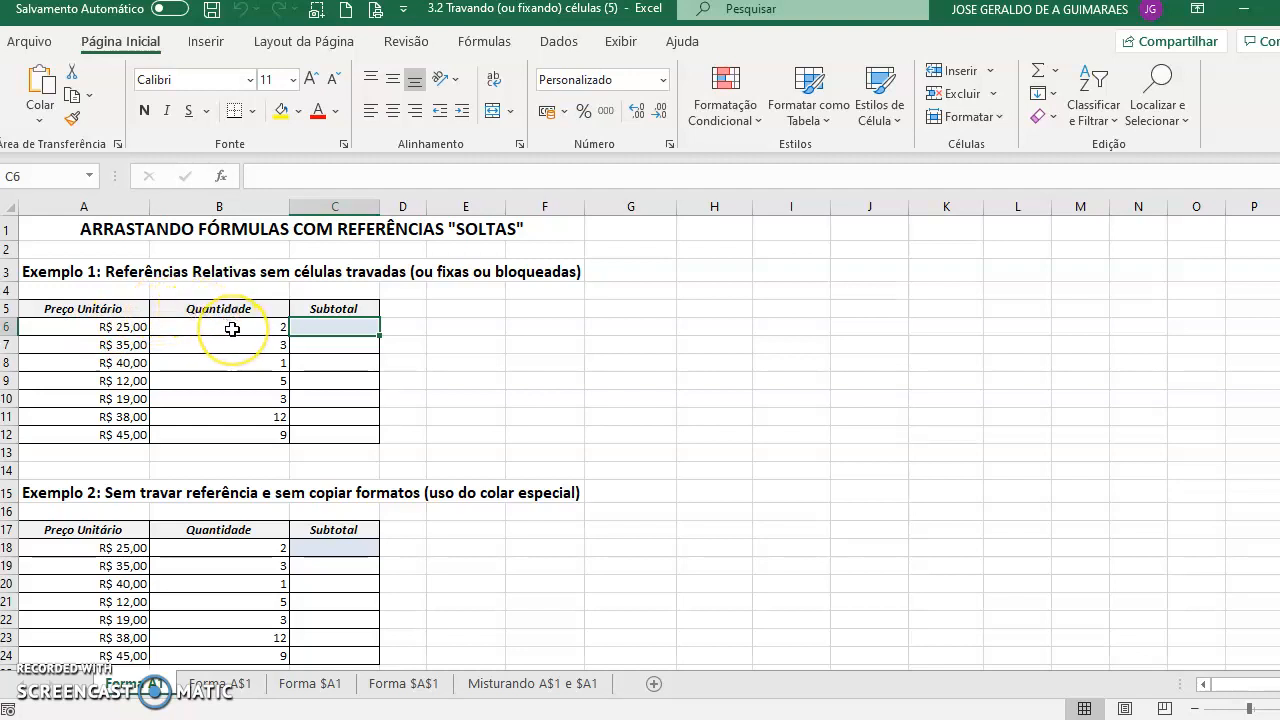
{"action": "left_click", "coordinate": [314, 328]}
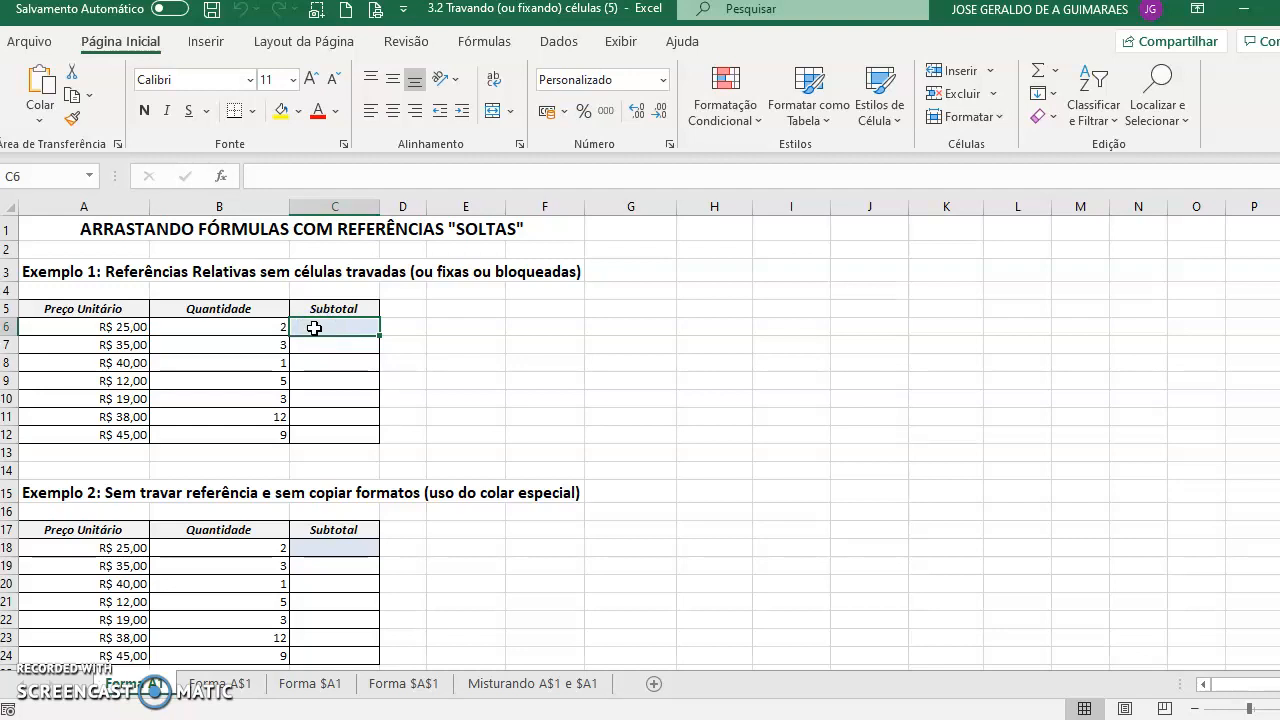
{"action": "type", "text": "="}
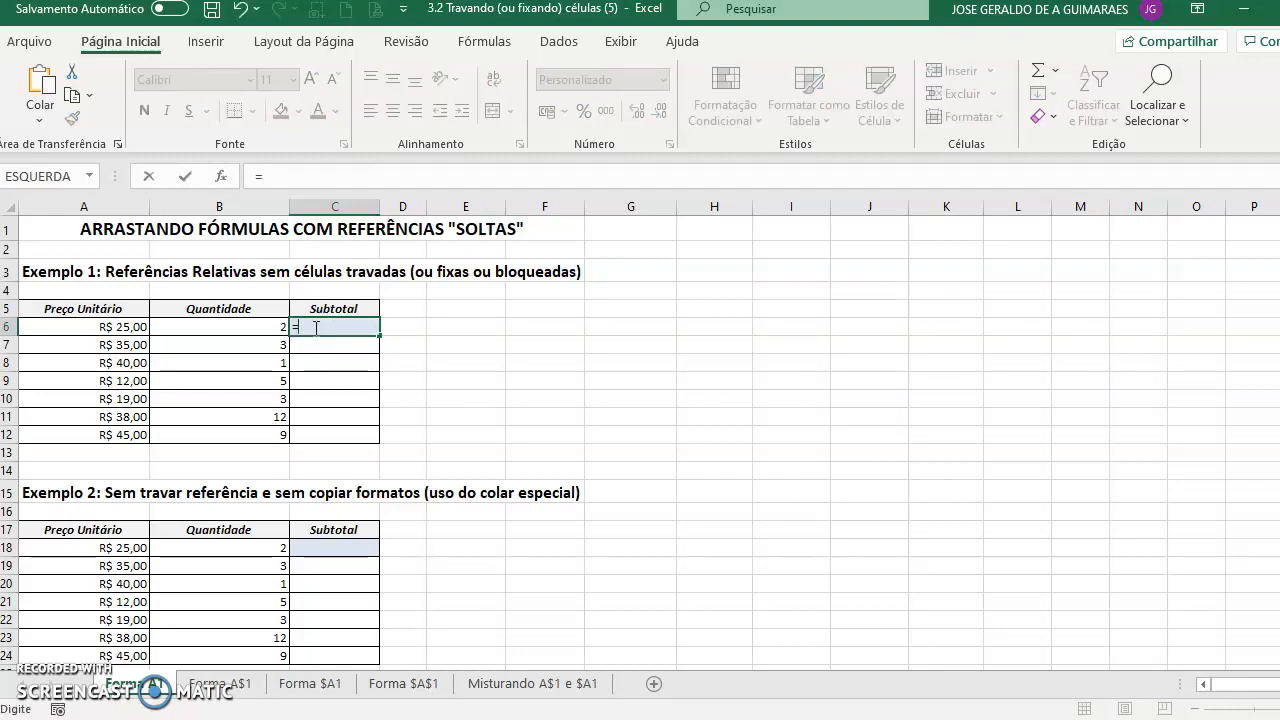
{"action": "left_click", "coordinate": [117, 327]}
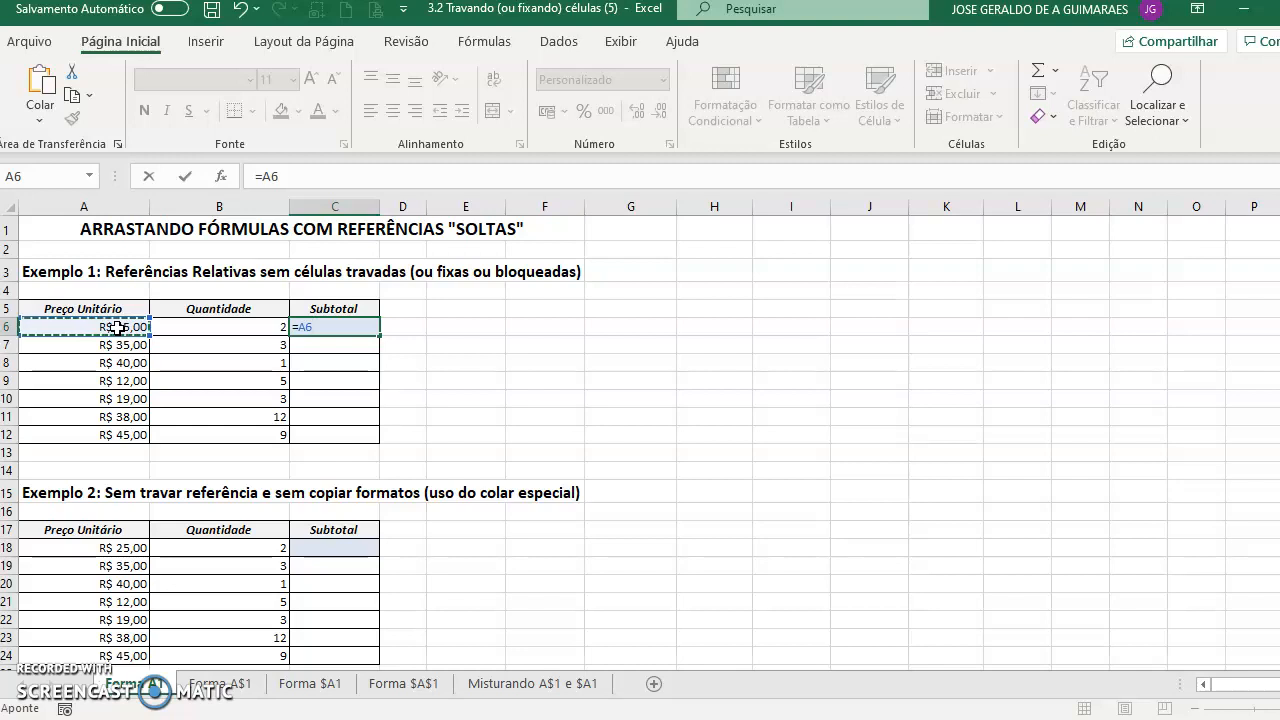
{"action": "type", "text": "*"}
{"action": "left_click", "coordinate": [190, 328]}
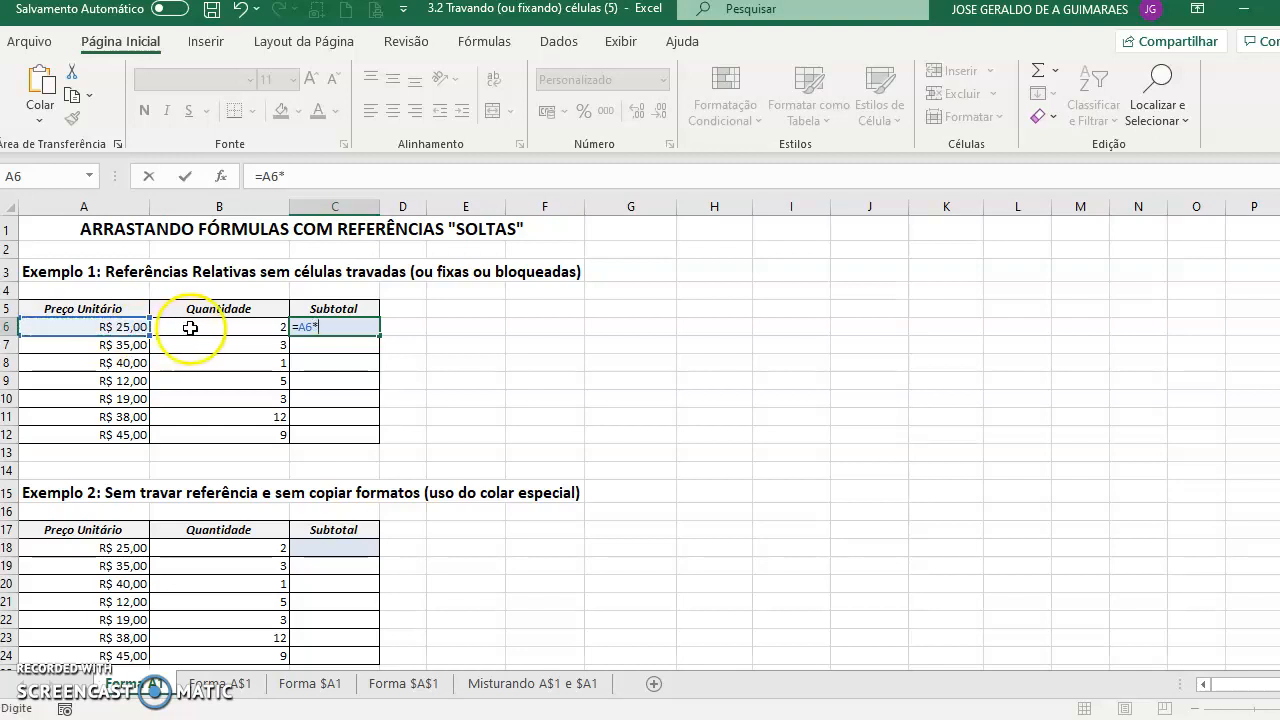
{"action": "left_click", "coordinate": [201, 328]}
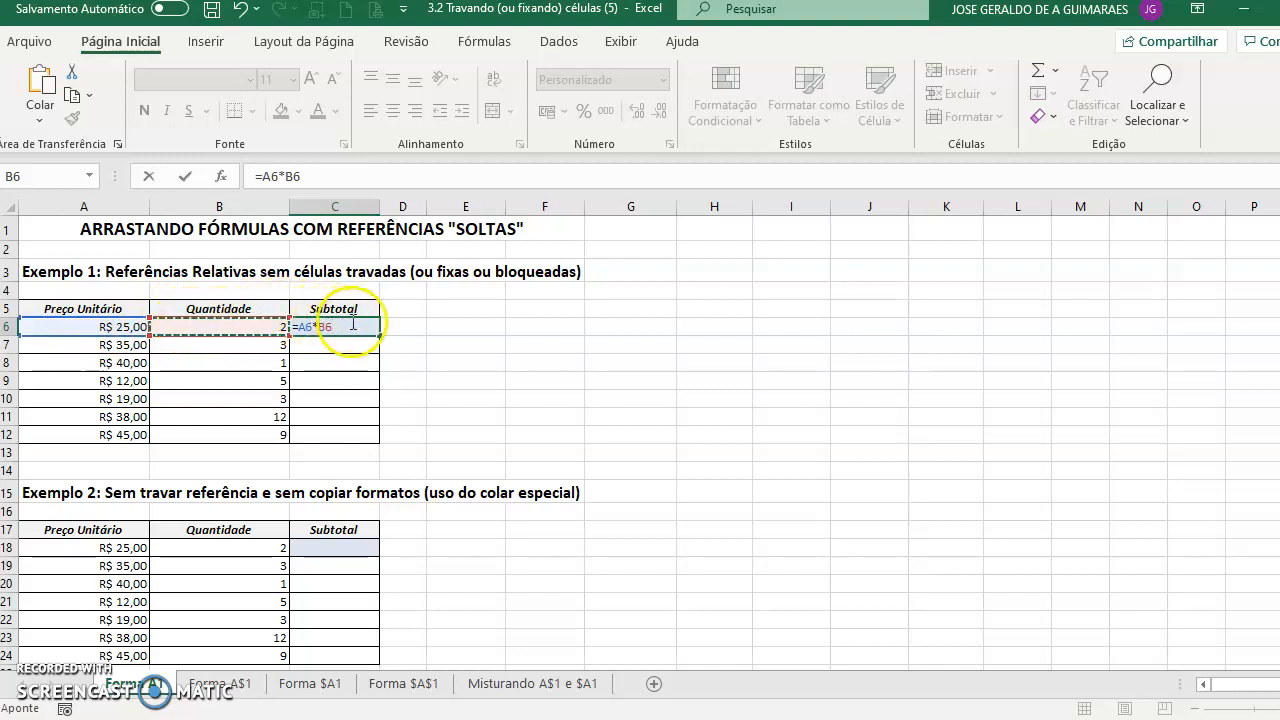
{"action": "key", "text": "Return"}
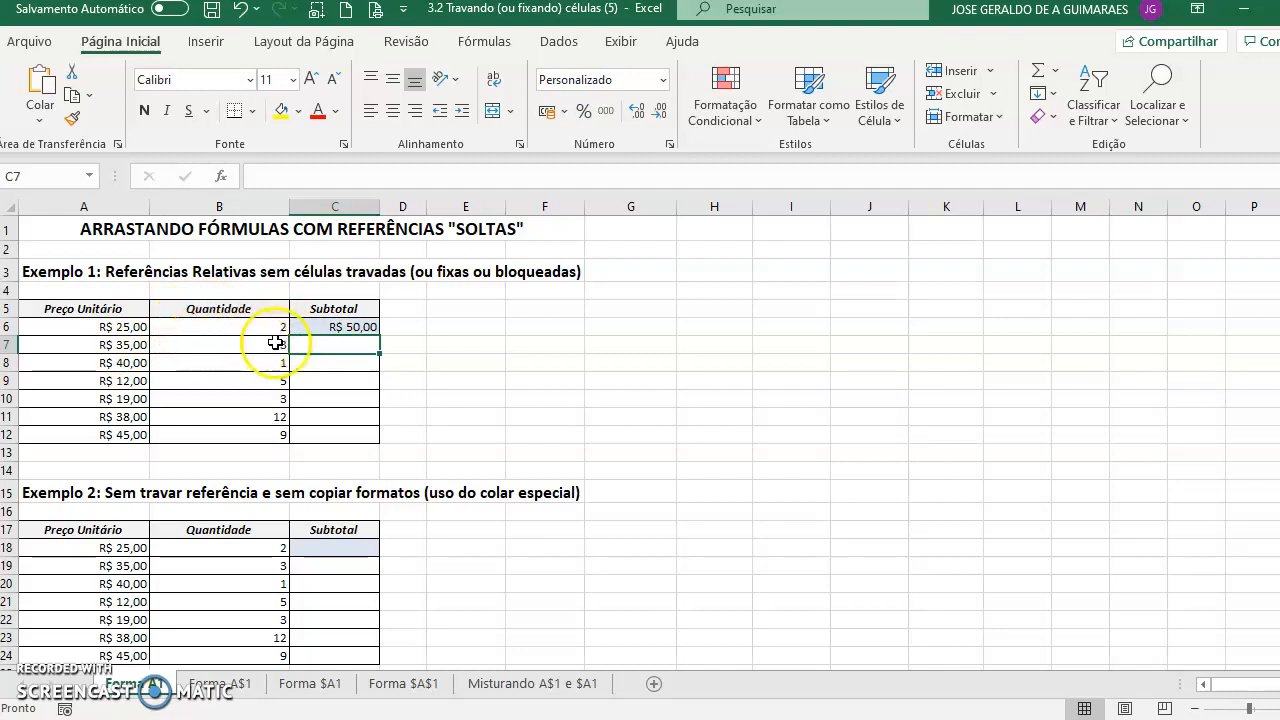
- Fill the C6 subtotal formula down through C12
{"action": "left_click", "coordinate": [341, 326]}
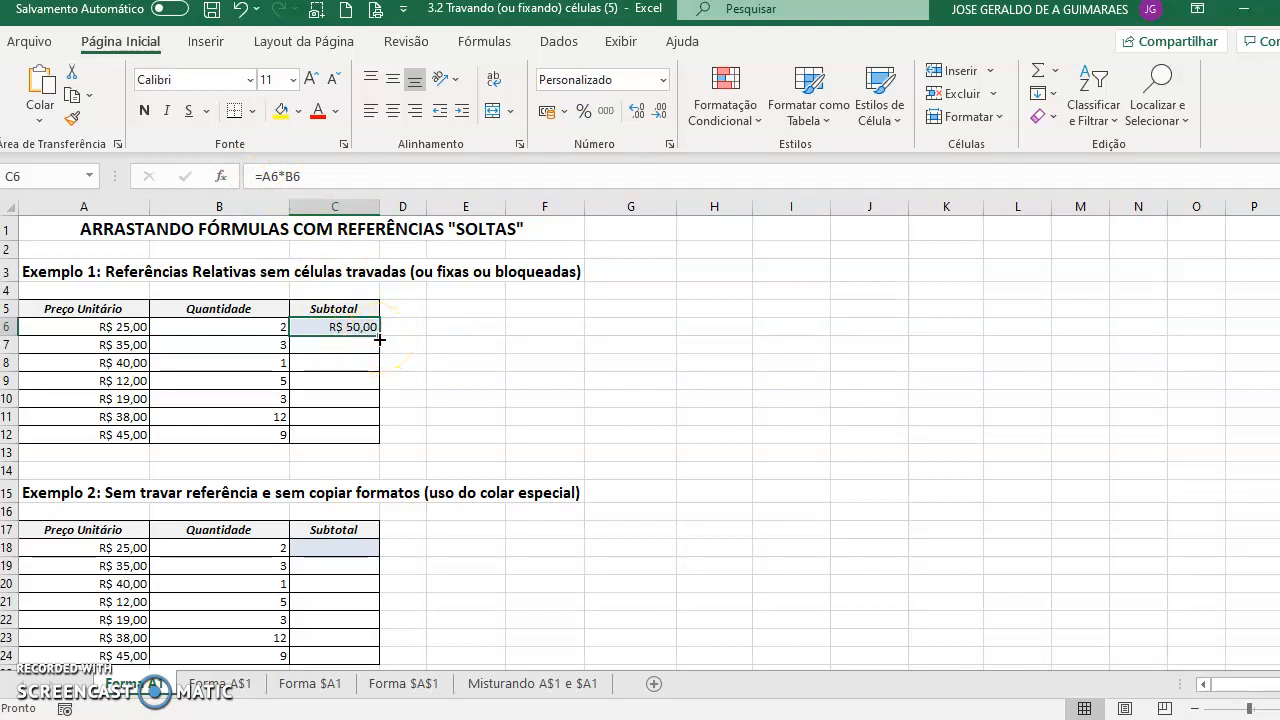
{"action": "double_click", "coordinate": [380, 340]}
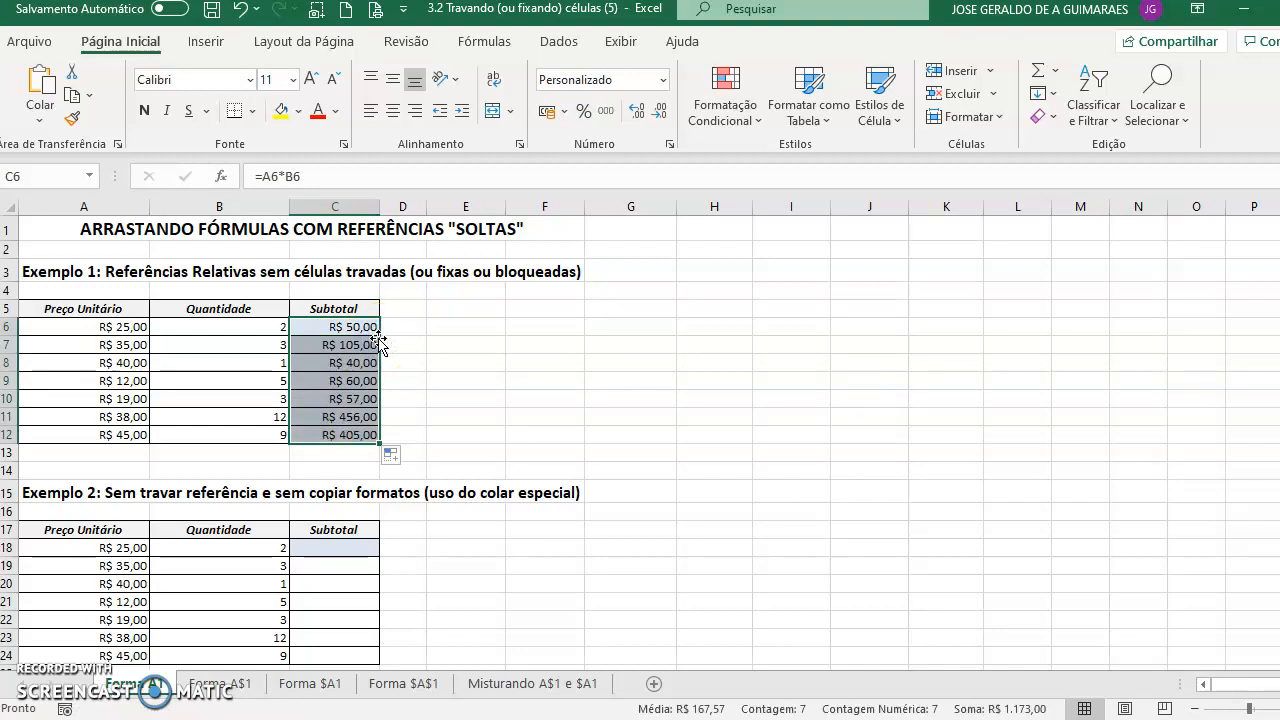
- Inspect the copied subtotal formulas in C6 through C12
{"action": "left_click", "coordinate": [355, 344]}
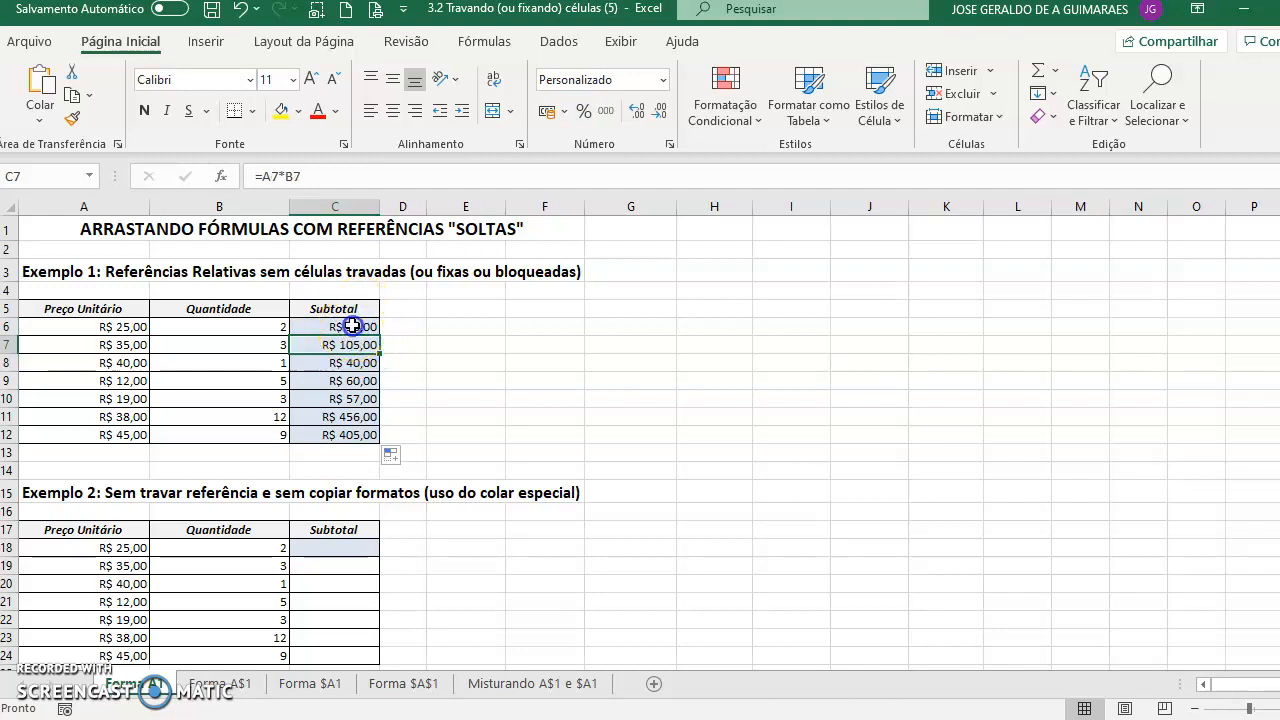
{"action": "double_click", "coordinate": [354, 326]}
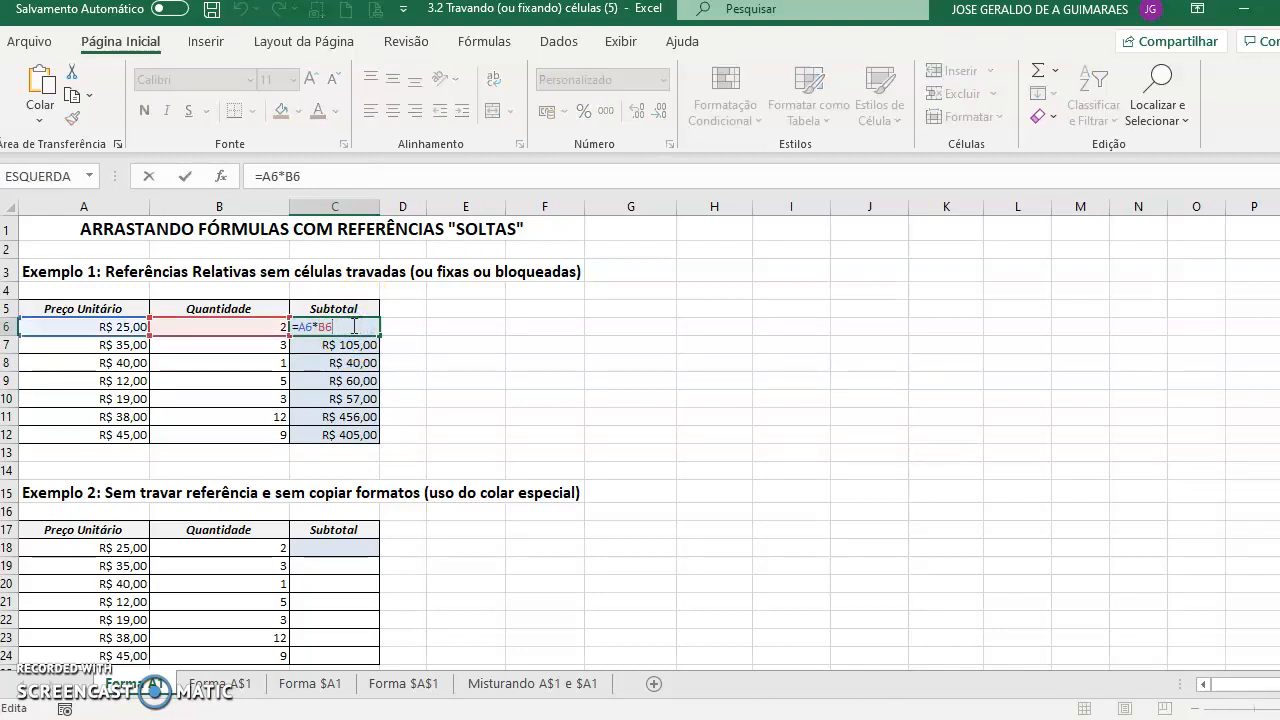
{"action": "left_click", "coordinate": [352, 344]}
{"action": "key", "text": "ctrl+Down"}
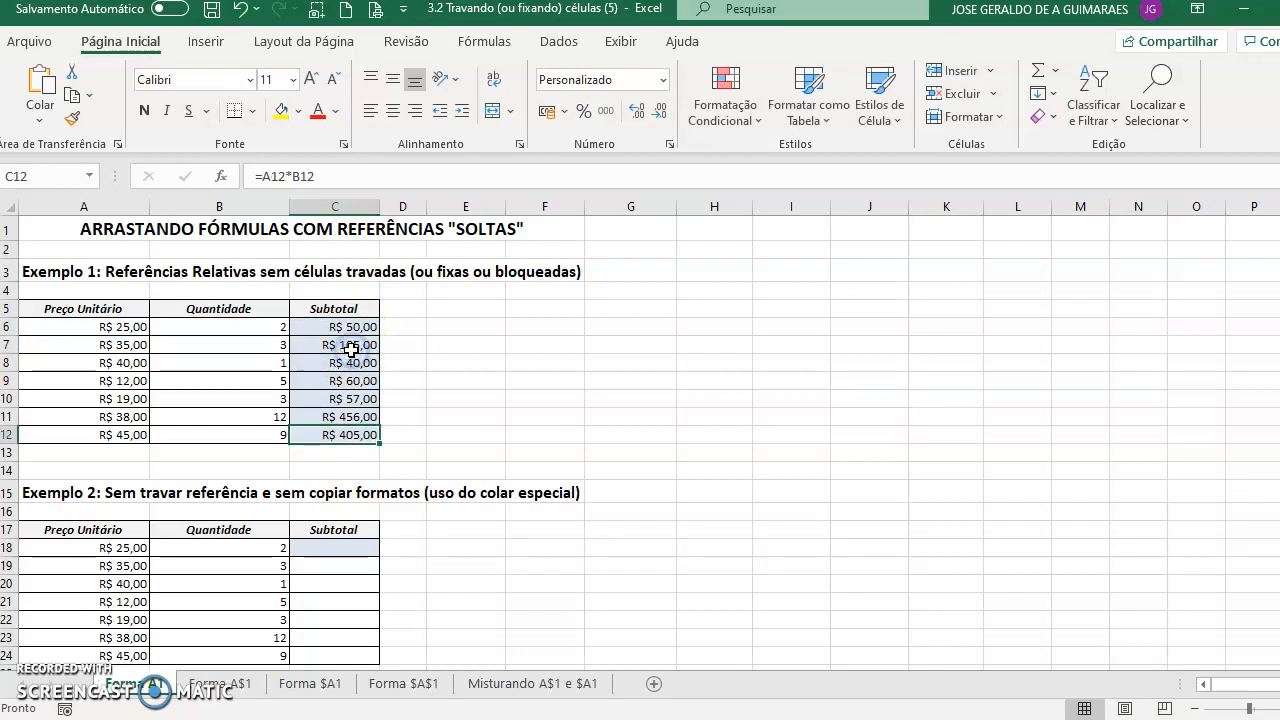
{"action": "left_click", "coordinate": [352, 346]}
{"action": "left_click", "coordinate": [350, 362]}
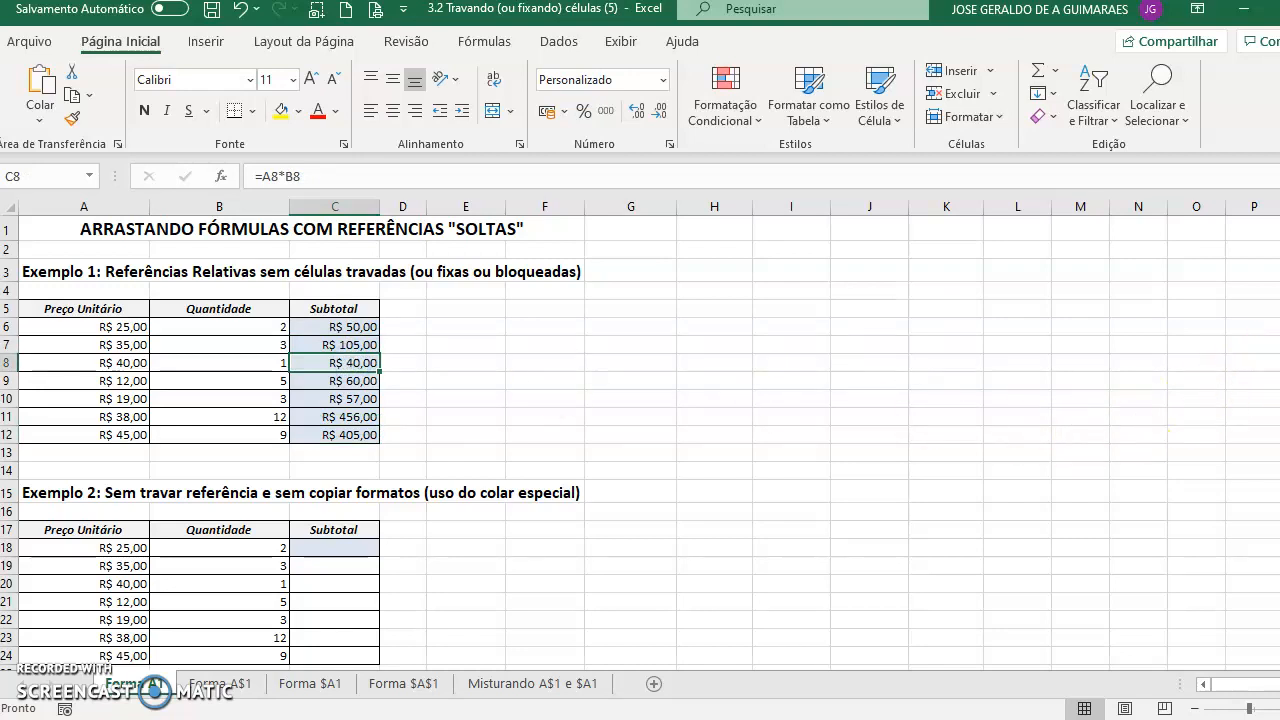
{"action": "scroll", "coordinate": [640, 445], "scroll_direction": "down", "scroll_amount": 1}
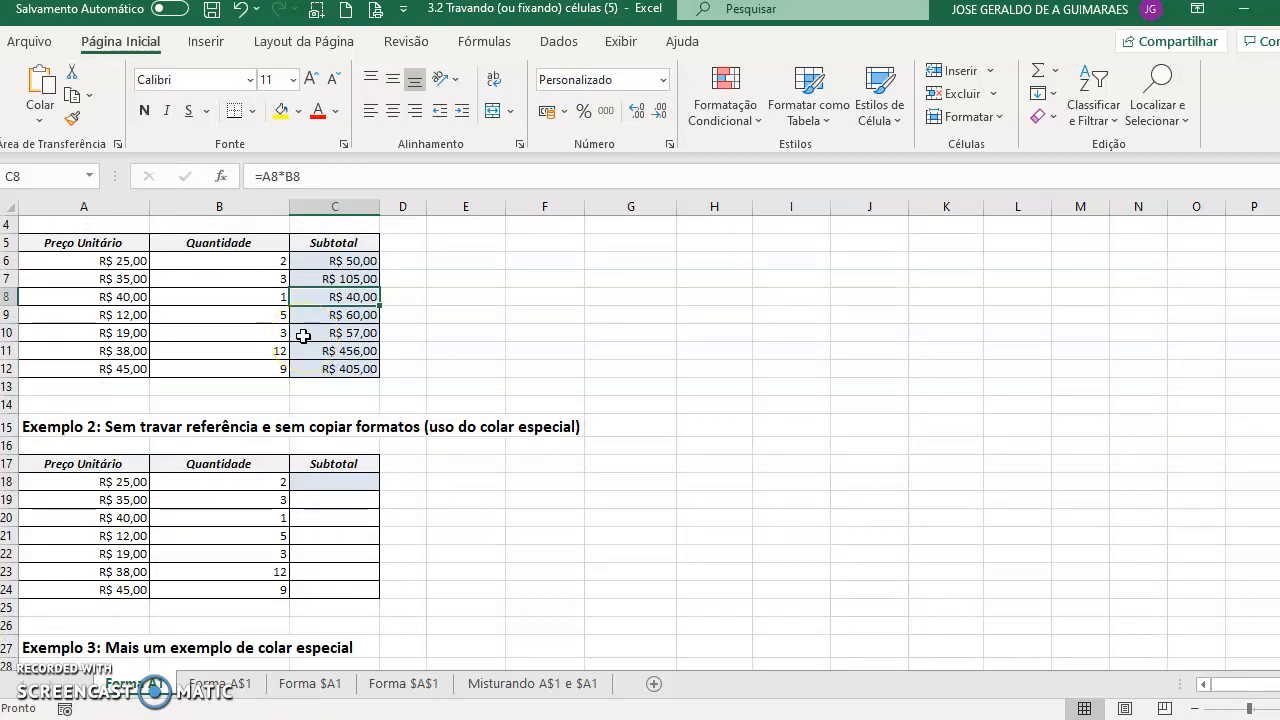
- Switch to the Forma A$1 sheet and select the dollar rate cell C6
{"action": "left_click", "coordinate": [226, 686]}
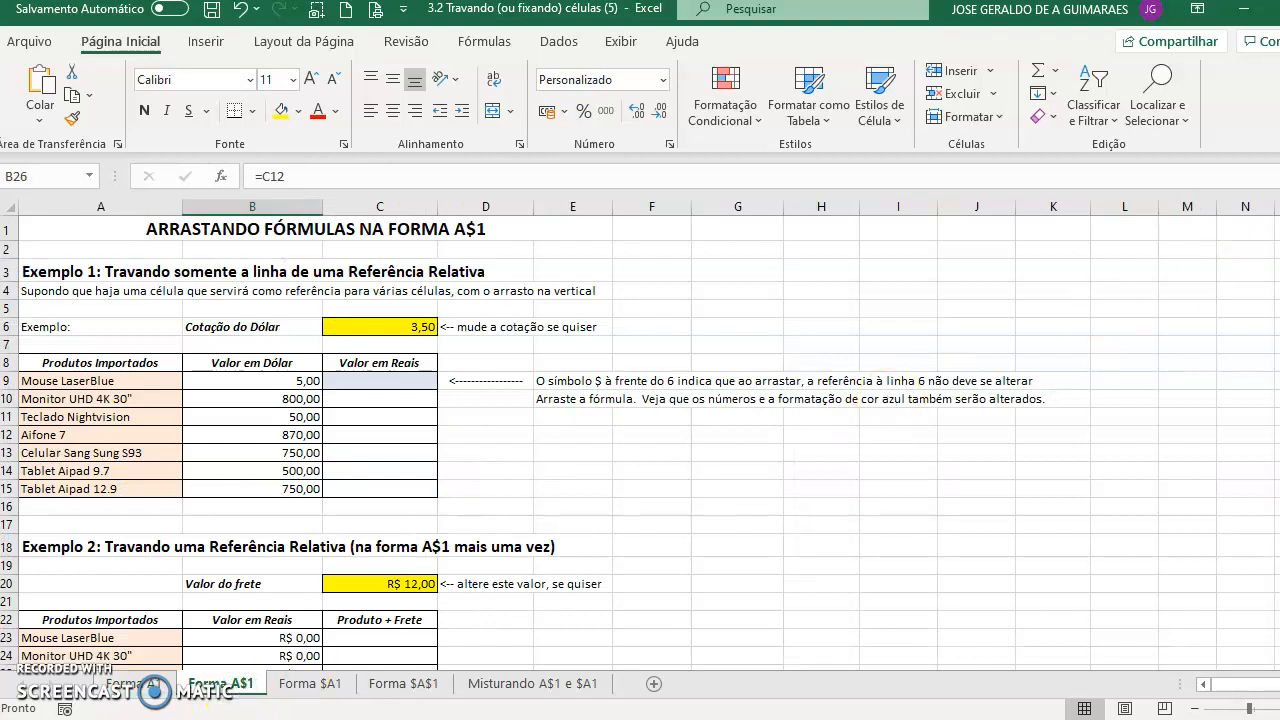
{"action": "left_click_drag", "start_coordinate": [1279, 266], "coordinate": [1279, 248]}
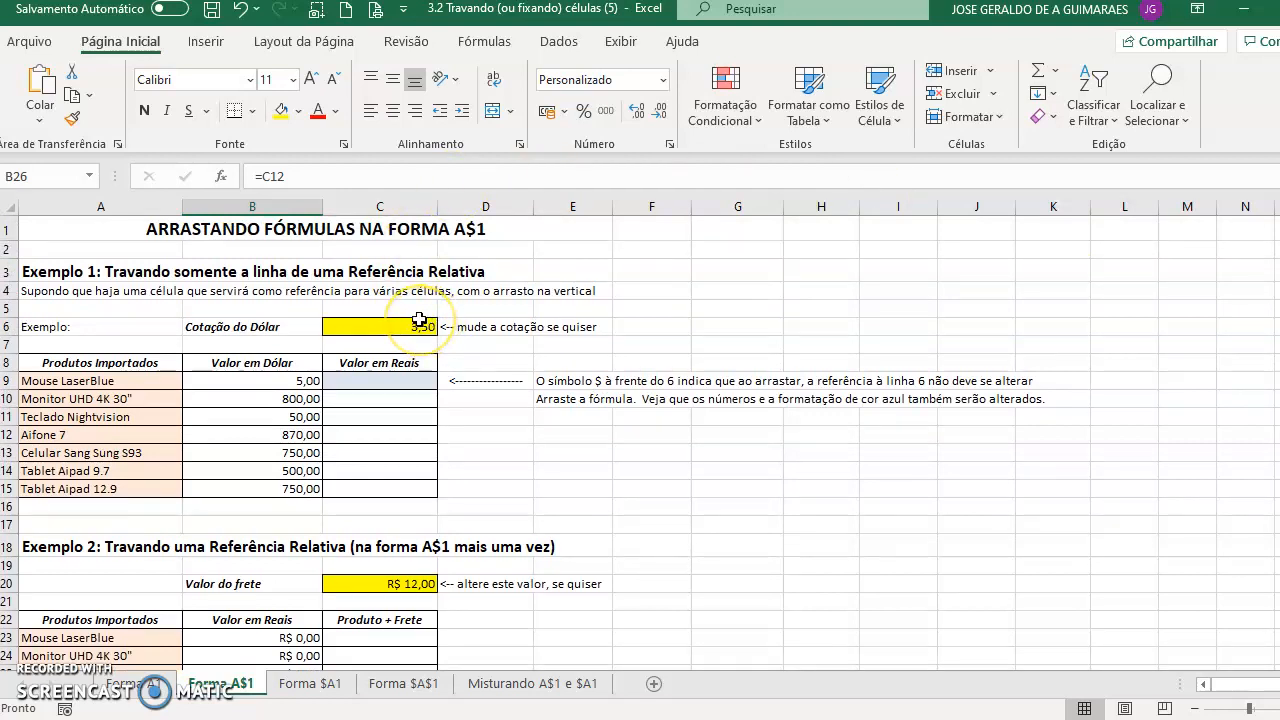
{"action": "left_click", "coordinate": [391, 326]}
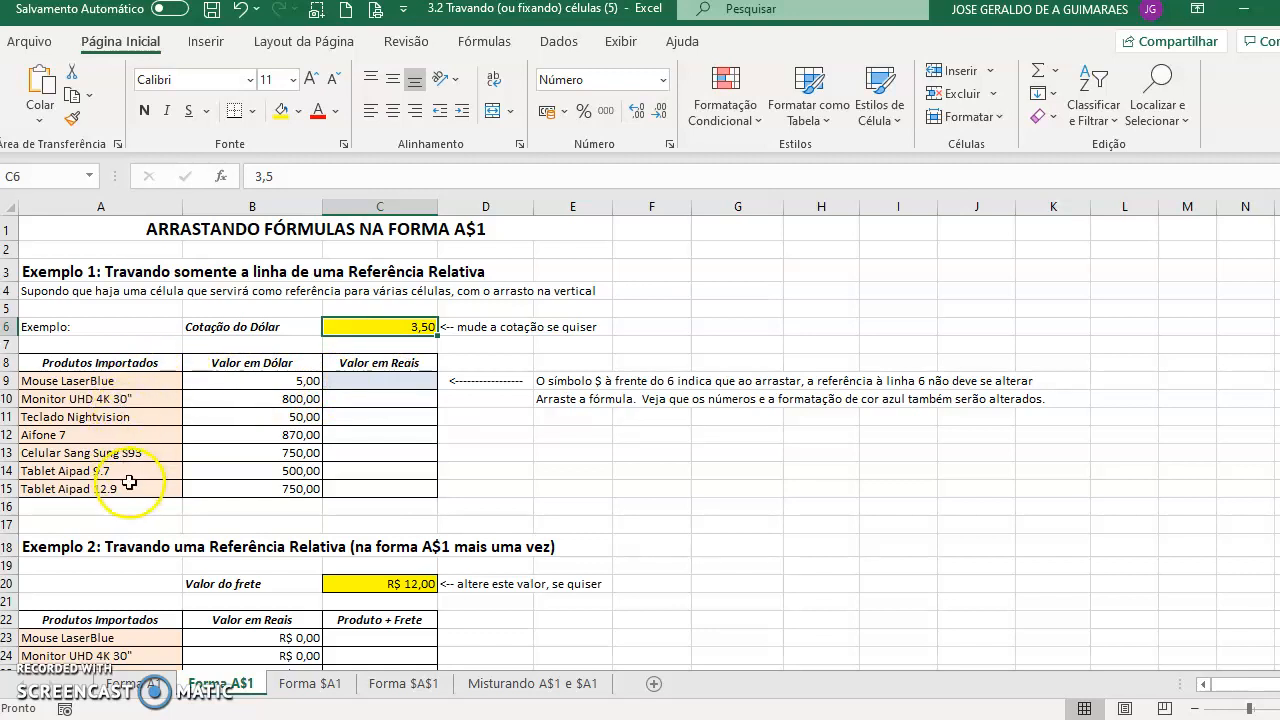
{"action": "left_click", "coordinate": [390, 381]}
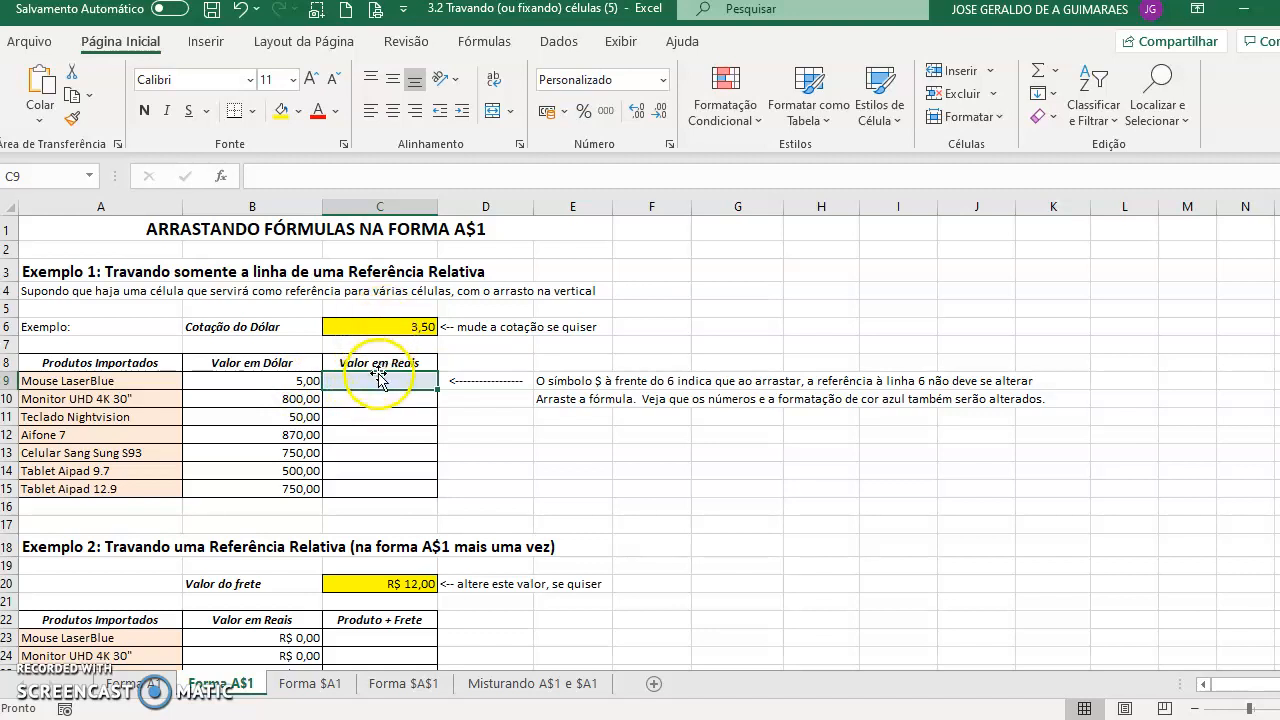
- Enter the formula =B9*C6 in C9 to convert the first dollar price
{"action": "type", "text": "="}
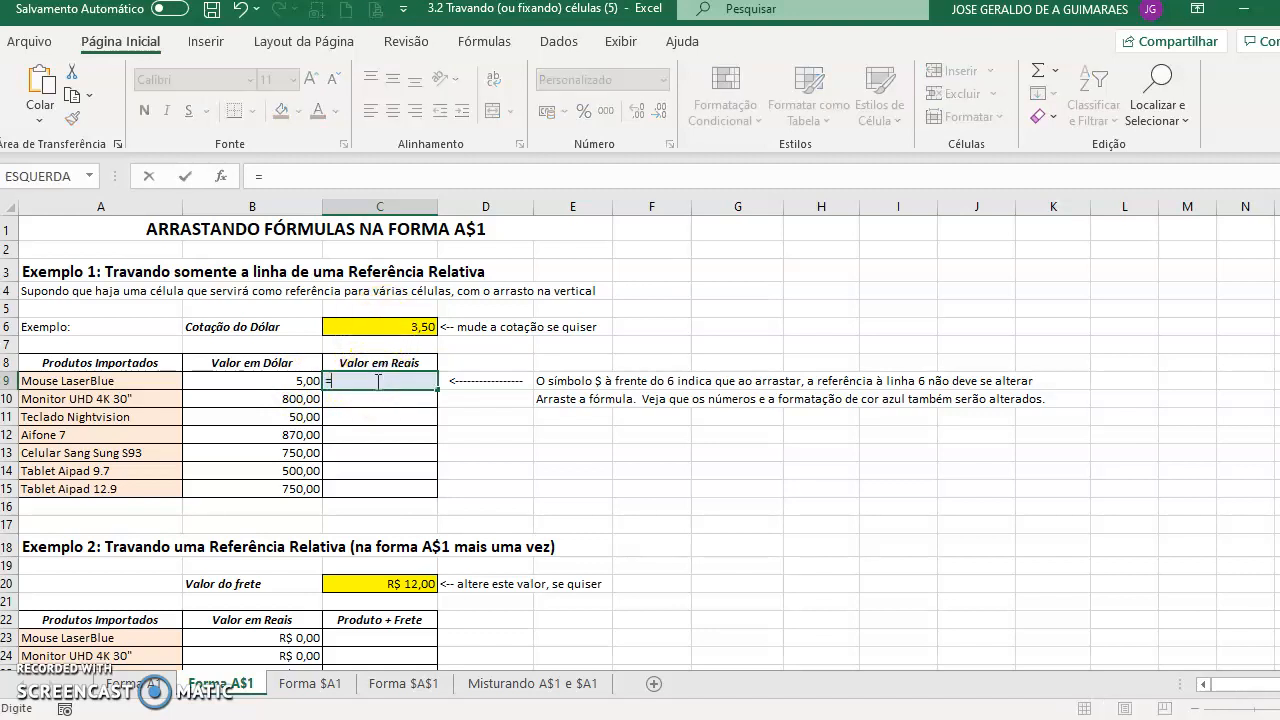
{"action": "key", "text": "Left"}
{"action": "type", "text": "*"}
{"action": "left_click", "coordinate": [396, 327]}
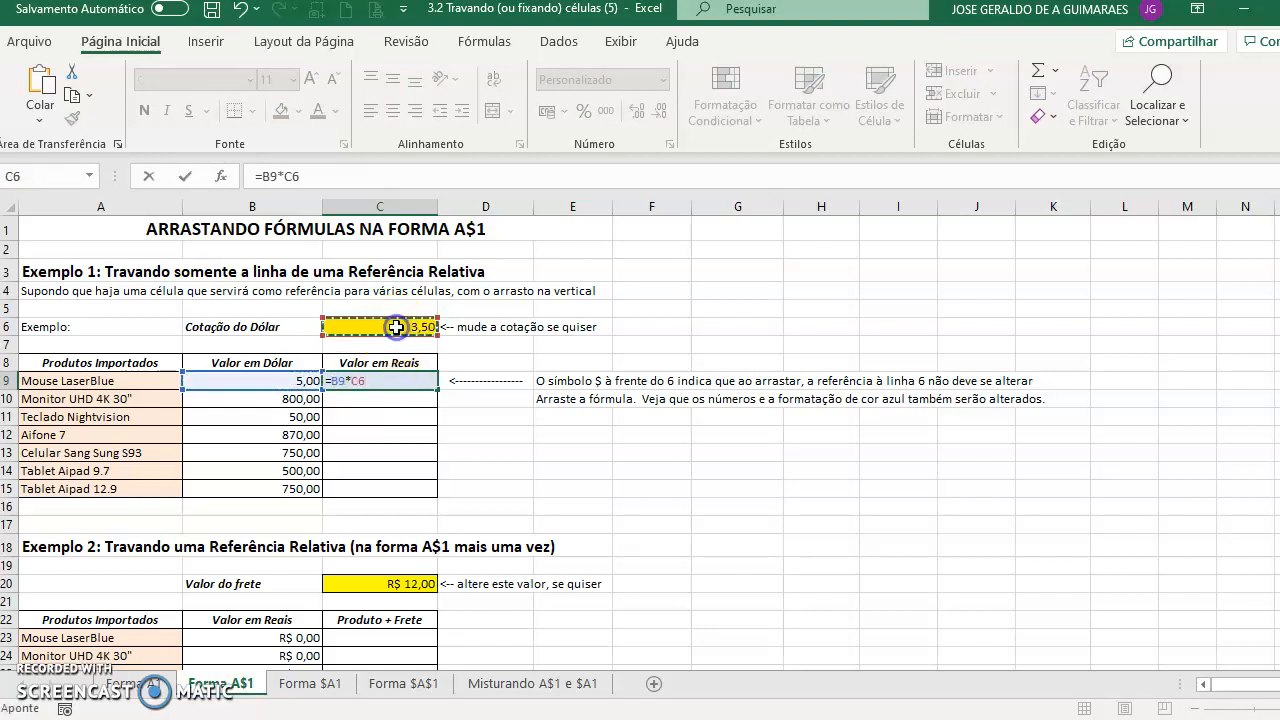
{"action": "key", "text": "Return"}
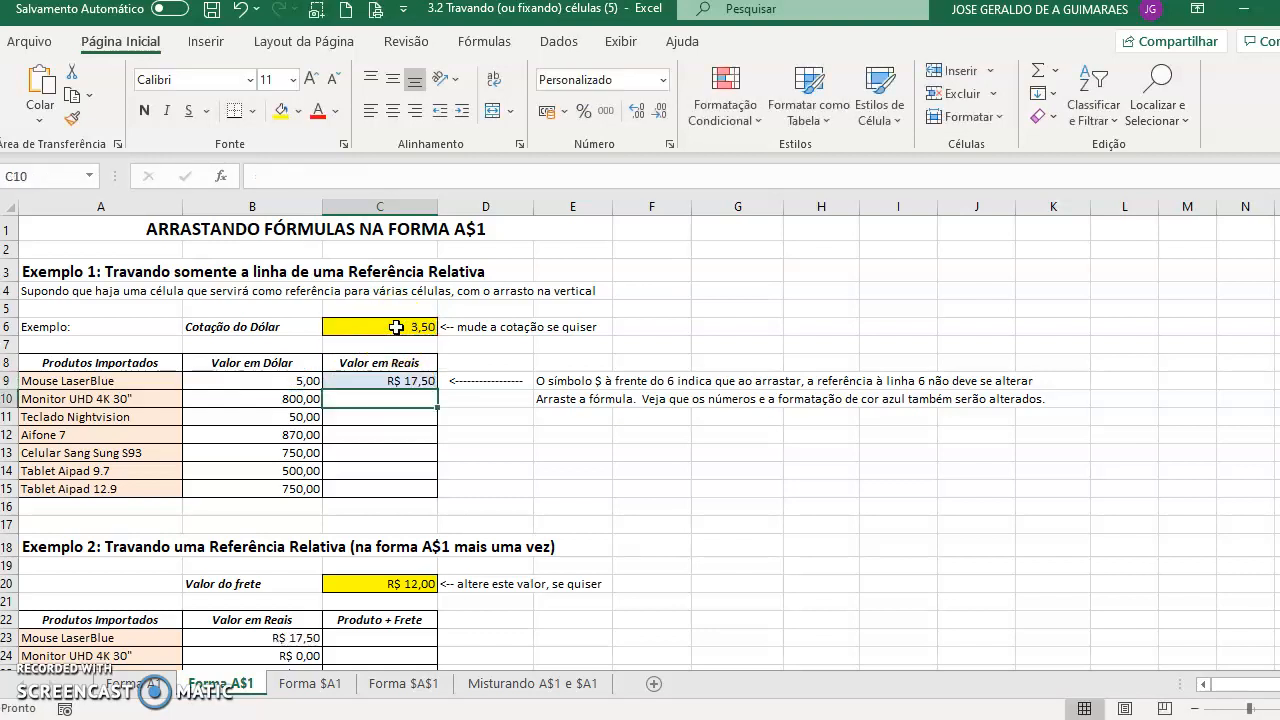
{"action": "left_click", "coordinate": [401, 382]}
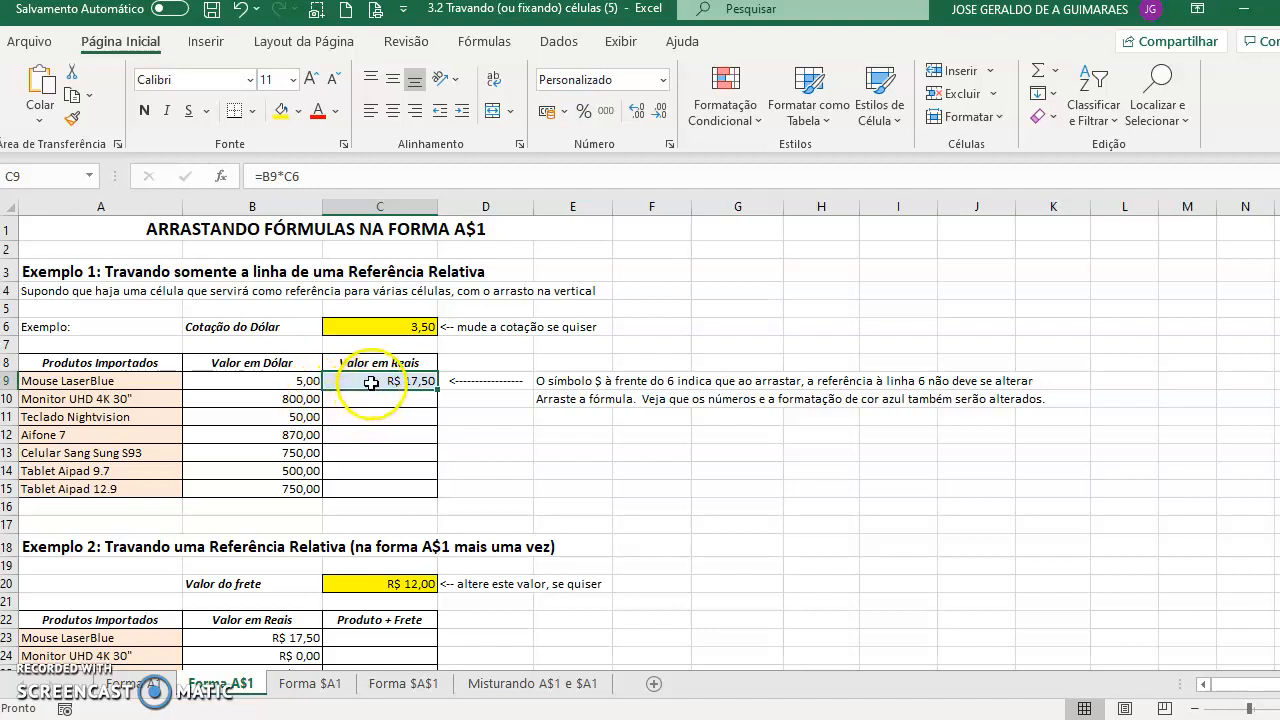
{"action": "left_click", "coordinate": [380, 344]}
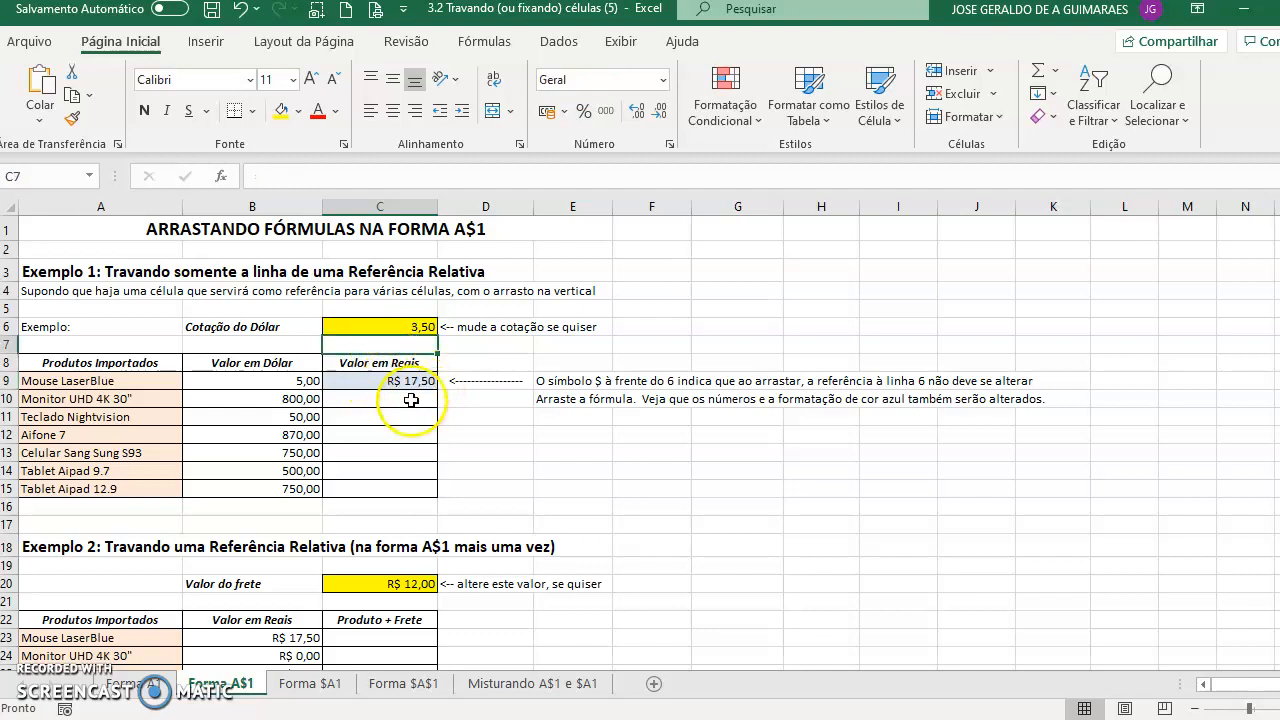
{"action": "left_click", "coordinate": [383, 417]}
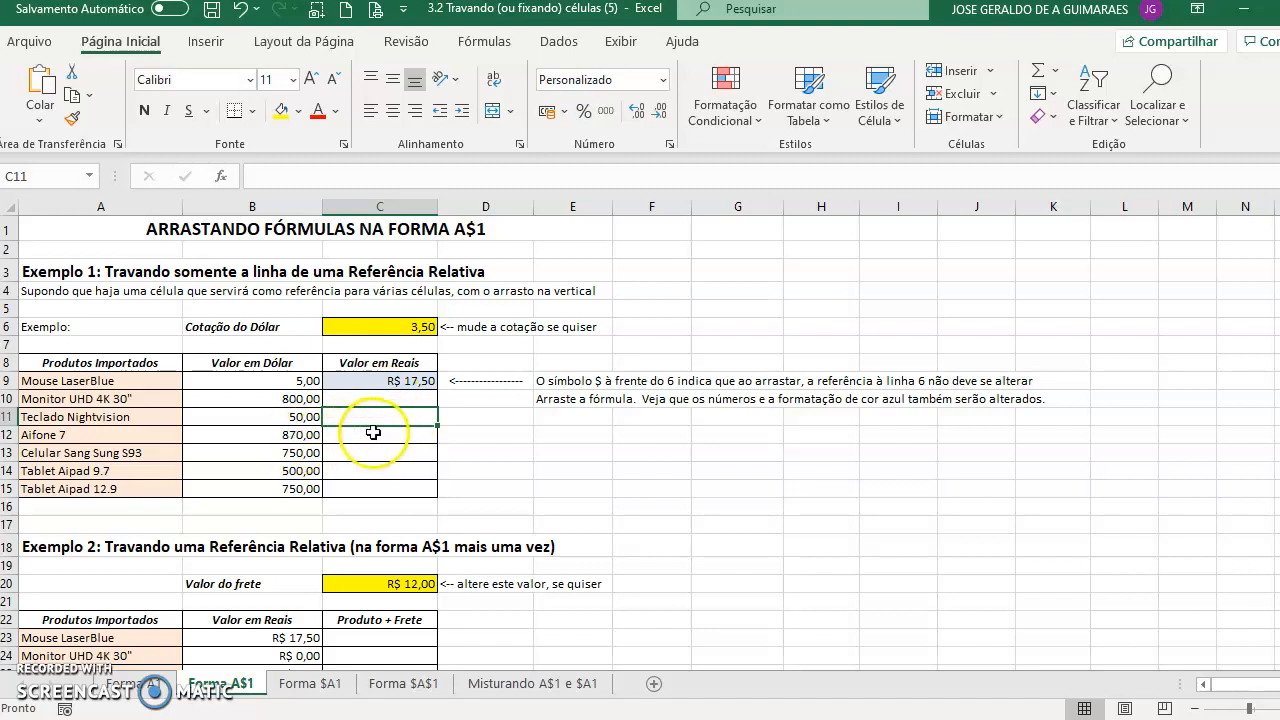
- Fill the C9 formula down through C15, then undo the fill and the C9 formula
{"action": "left_click", "coordinate": [400, 382]}
{"action": "double_click", "coordinate": [436, 390]}
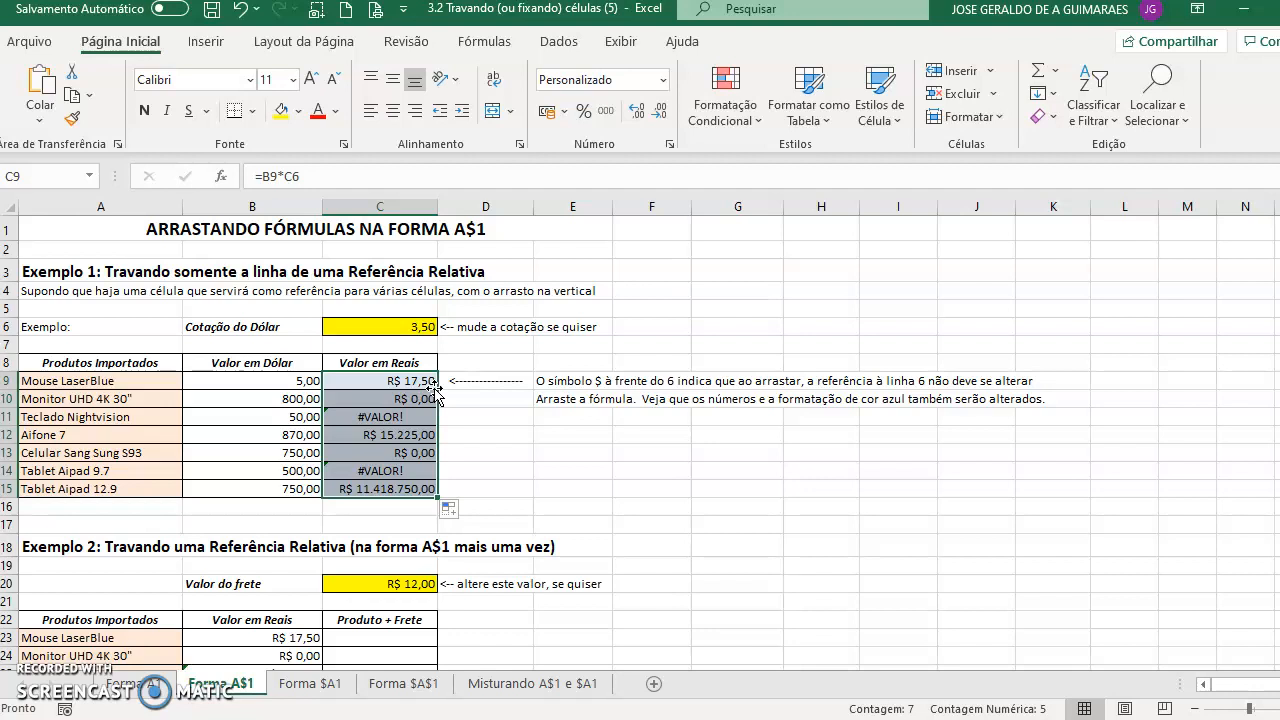
{"action": "left_click", "coordinate": [243, 12]}
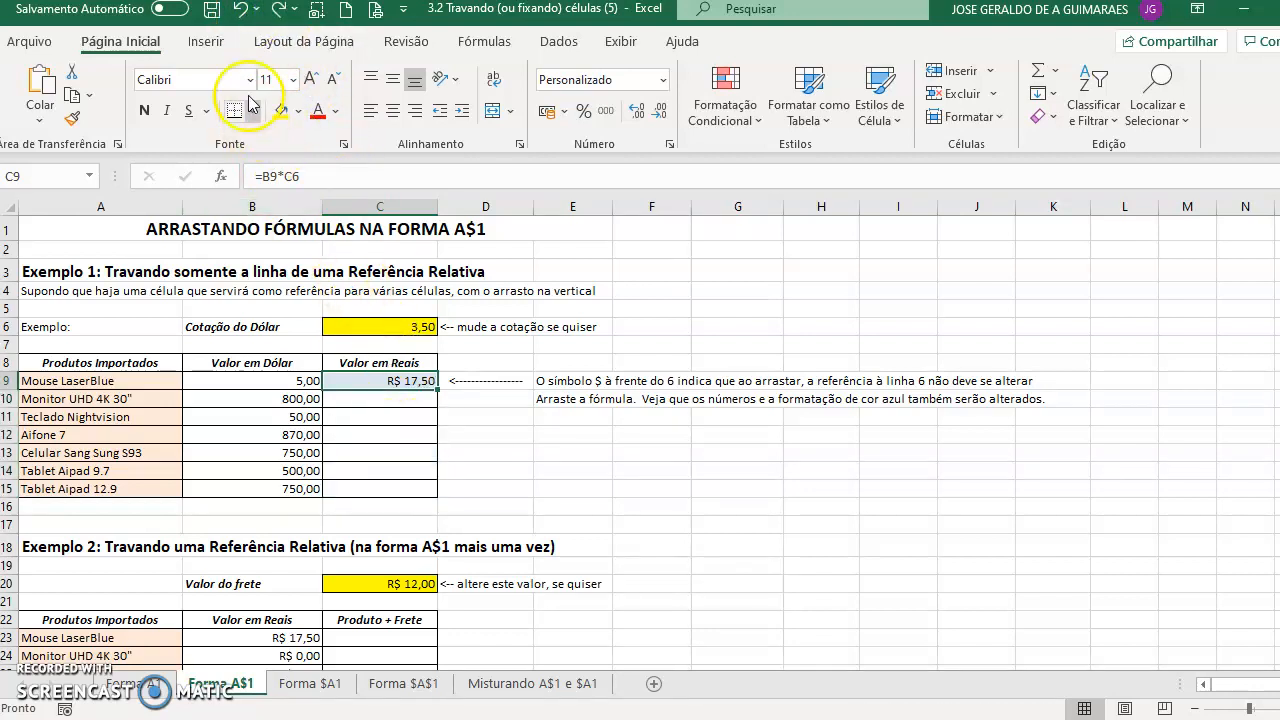
{"action": "left_click", "coordinate": [243, 12]}
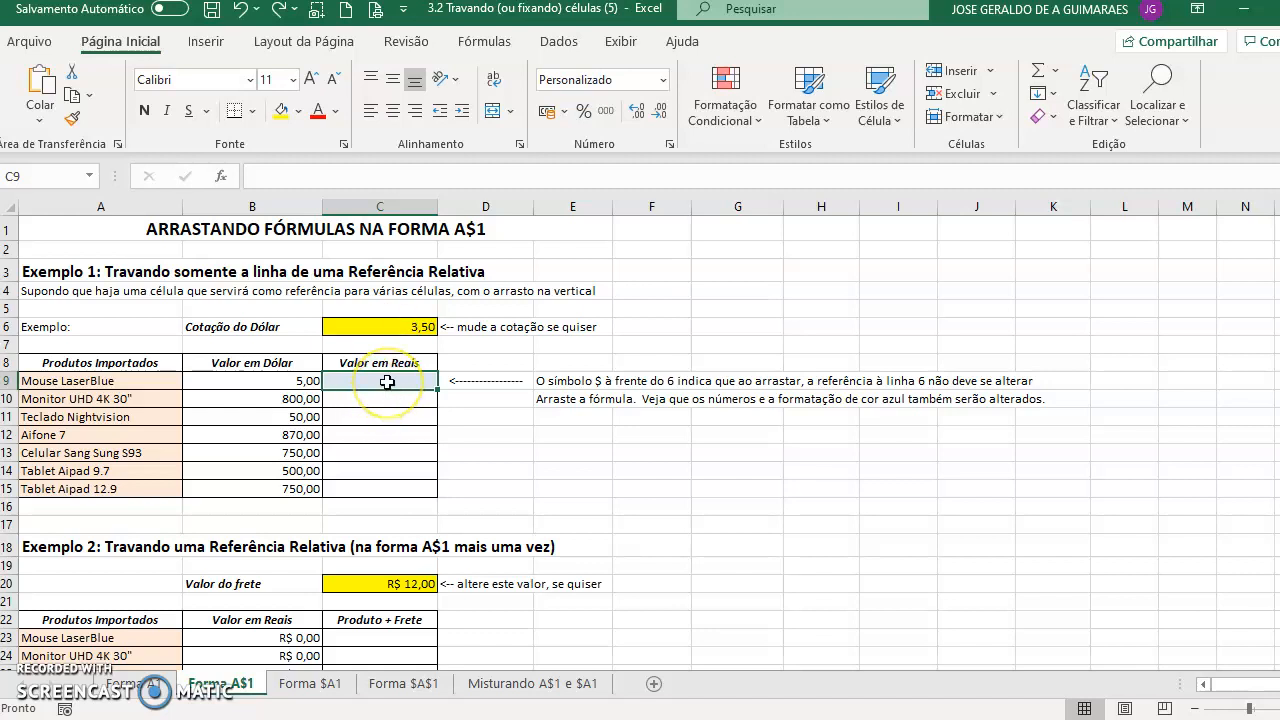
- Begin a formula in C9 that multiplies B9 by B6
{"action": "type", "text": "="}
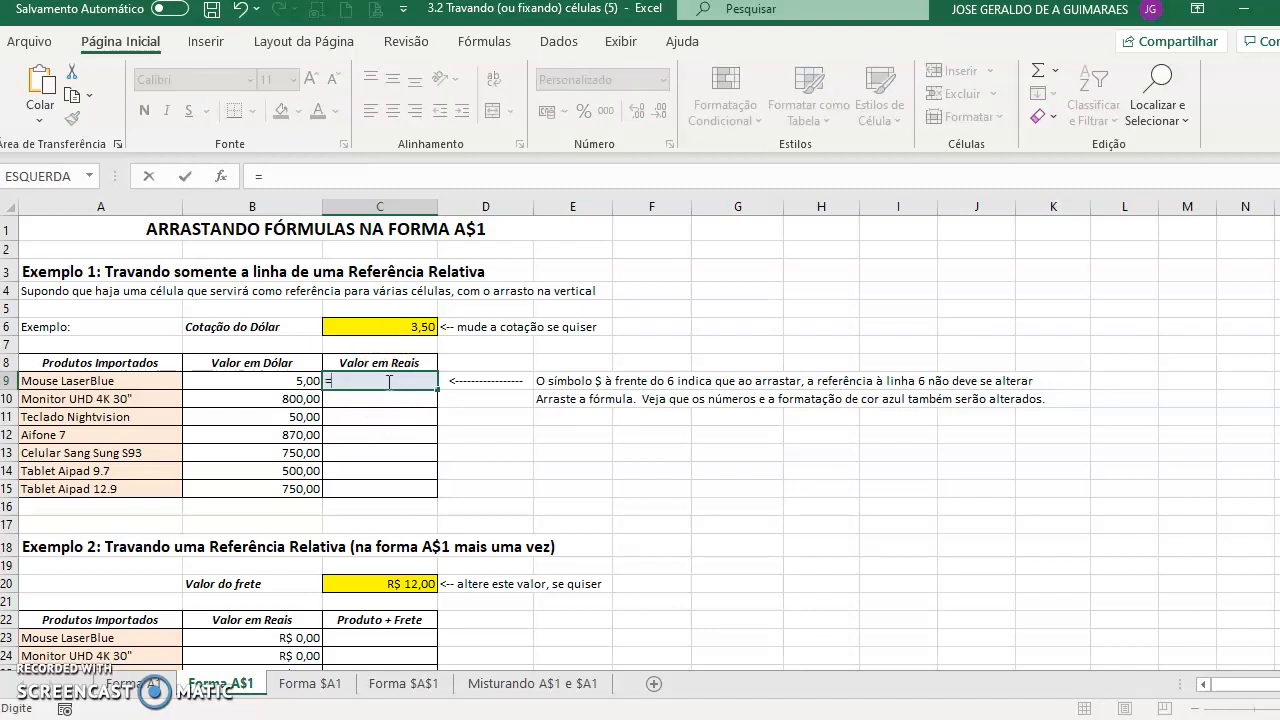
{"action": "left_click", "coordinate": [300, 380]}
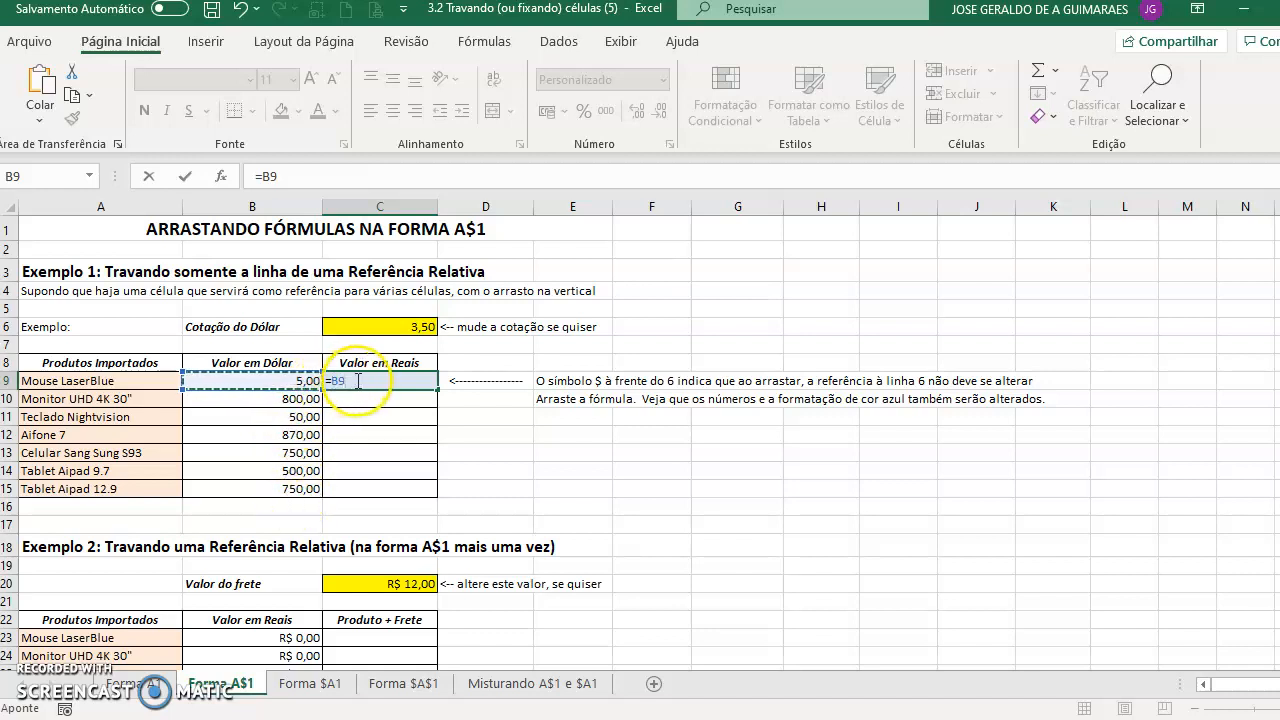
{"action": "type", "text": "*"}
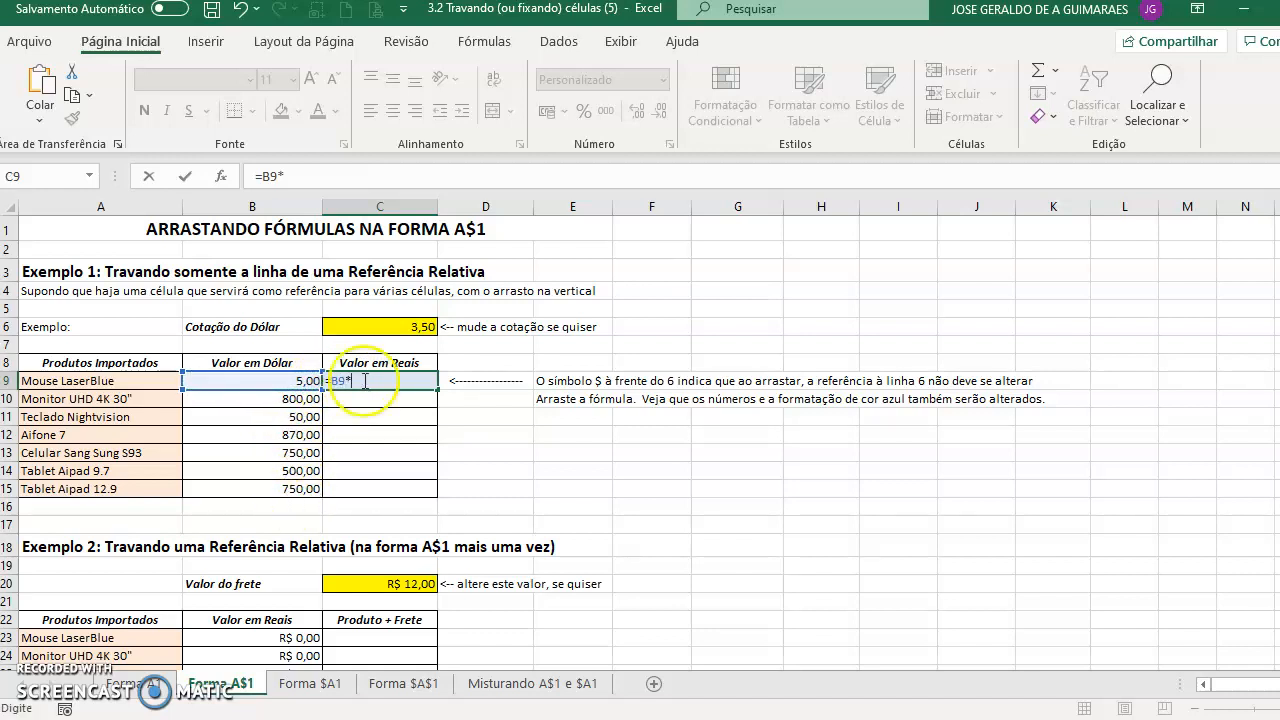
{"action": "left_click", "coordinate": [395, 326]}
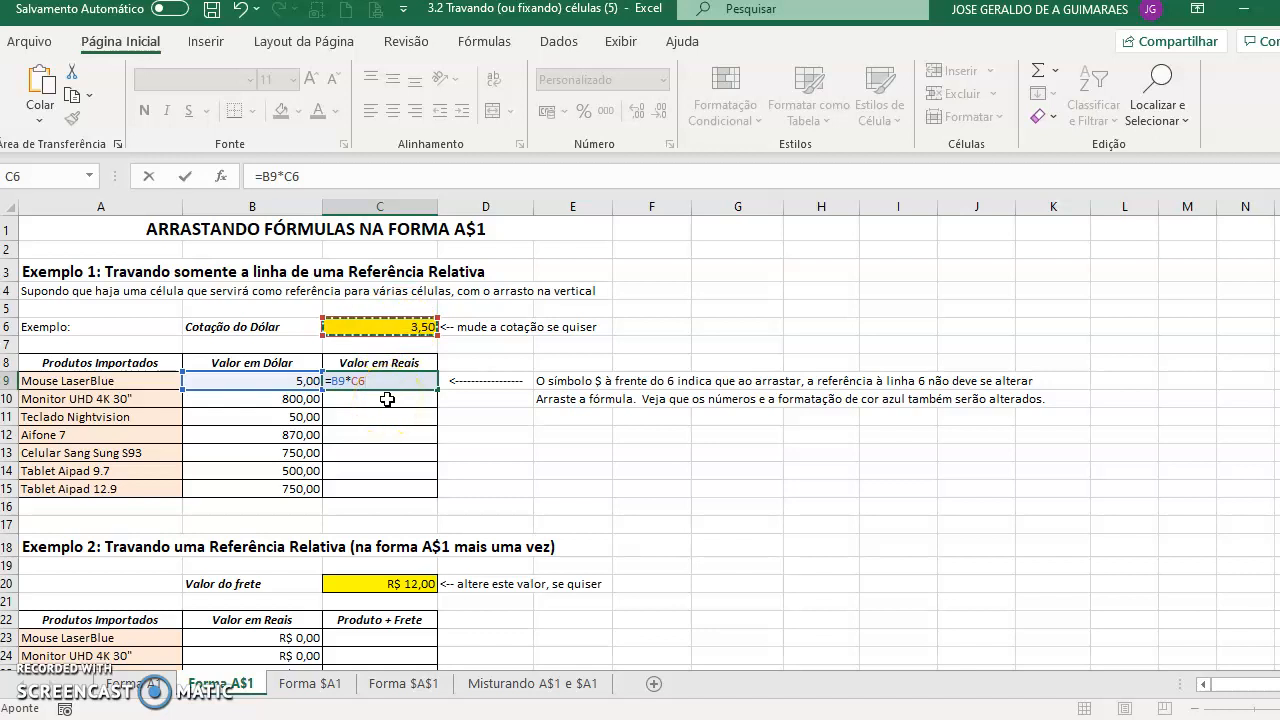
{"action": "key", "text": "Left"}
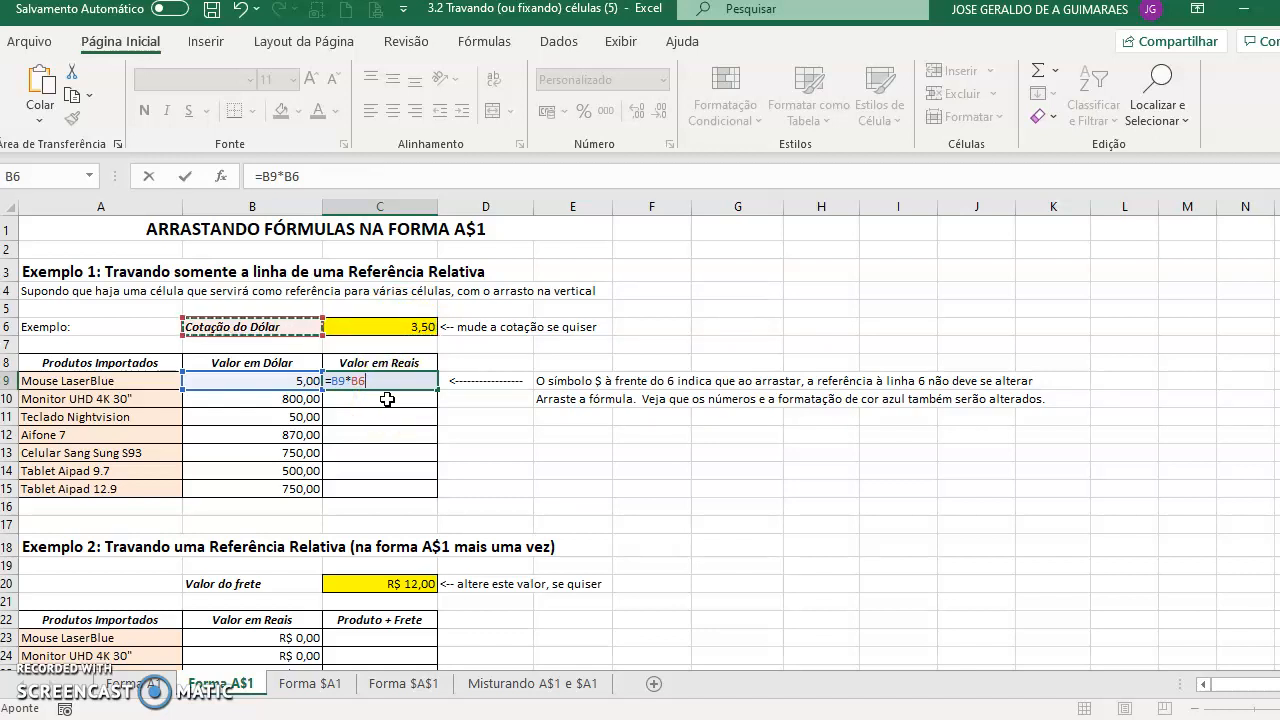
- Change the B6 reference to B$6, cycle its reference lock modes, and confirm the formula
{"action": "key", "text": "F2"}
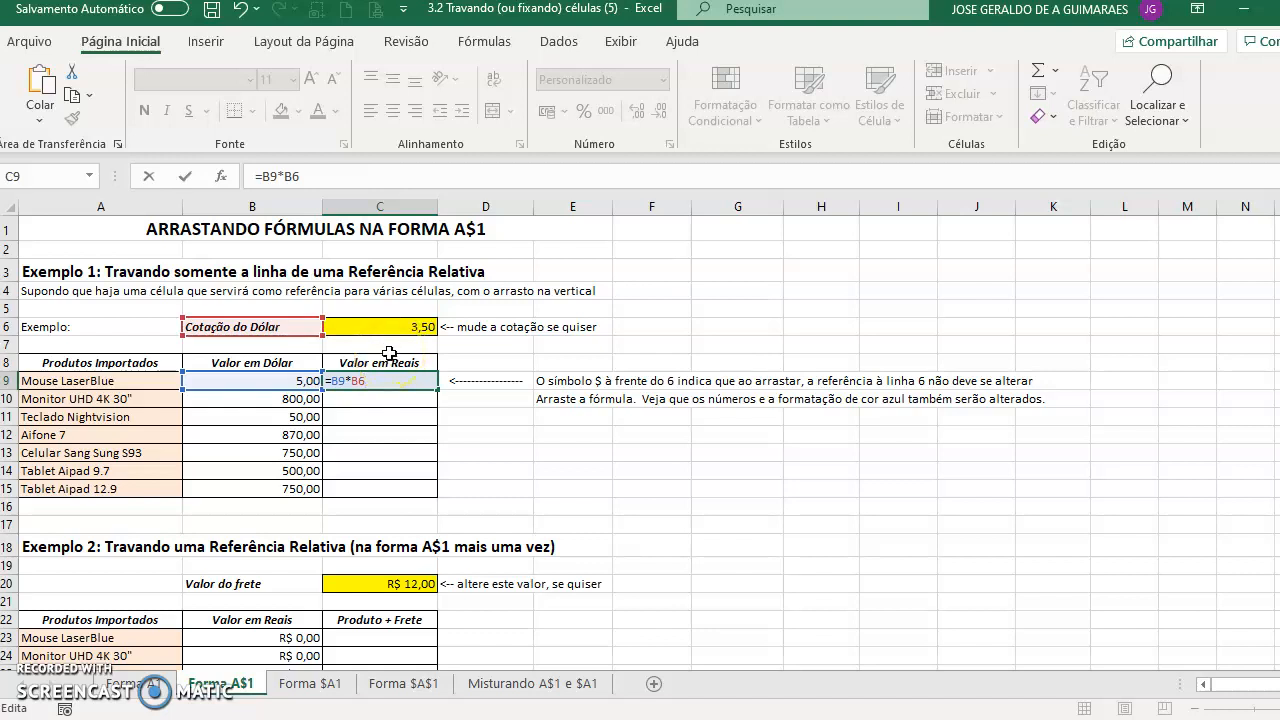
{"action": "key", "text": "BackSpace"}
{"action": "type", "text": "$6"}
{"action": "key", "text": "F4"}
{"action": "key", "text": "F4"}
{"action": "key", "text": "F4"}
{"action": "key", "text": "F4"}
{"action": "key", "text": "F4"}
{"action": "key", "text": "F4"}
{"action": "key", "text": "F4"}
{"action": "key", "text": "F4"}
{"action": "key", "text": "Return"}
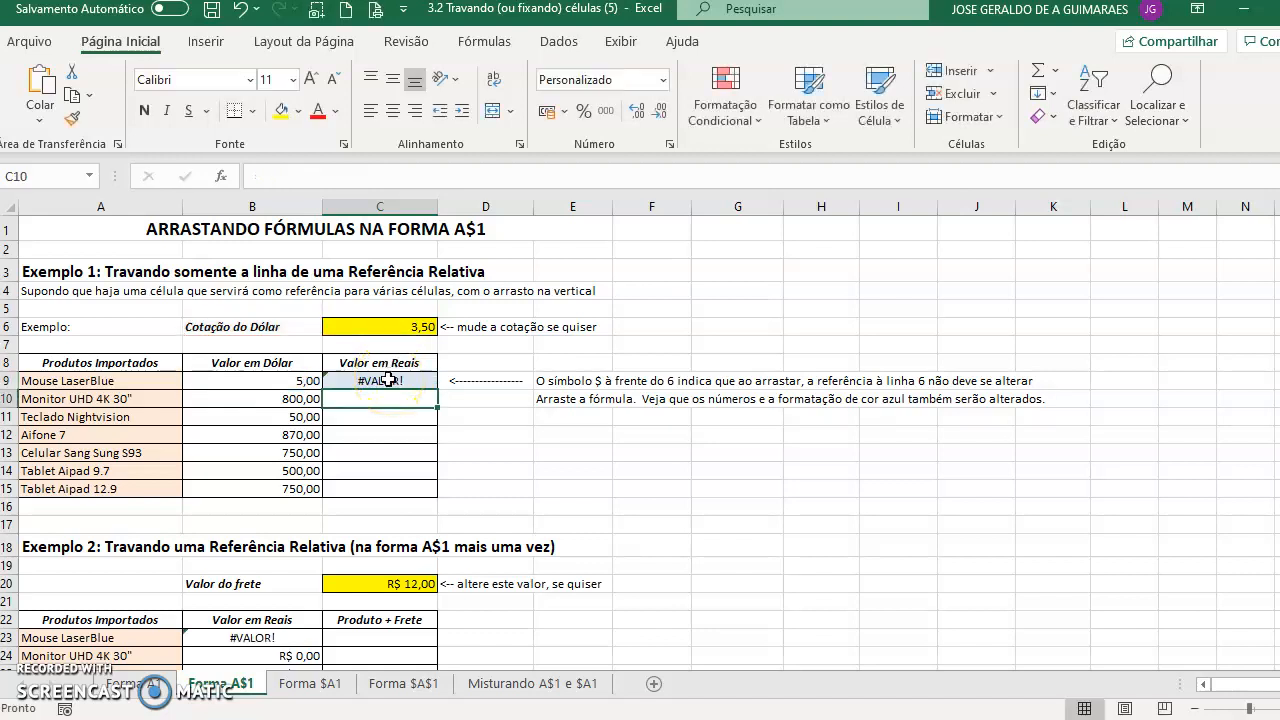
- Clear the contents of cell C9
{"action": "left_click", "coordinate": [388, 380]}
{"action": "key", "text": "Delete"}
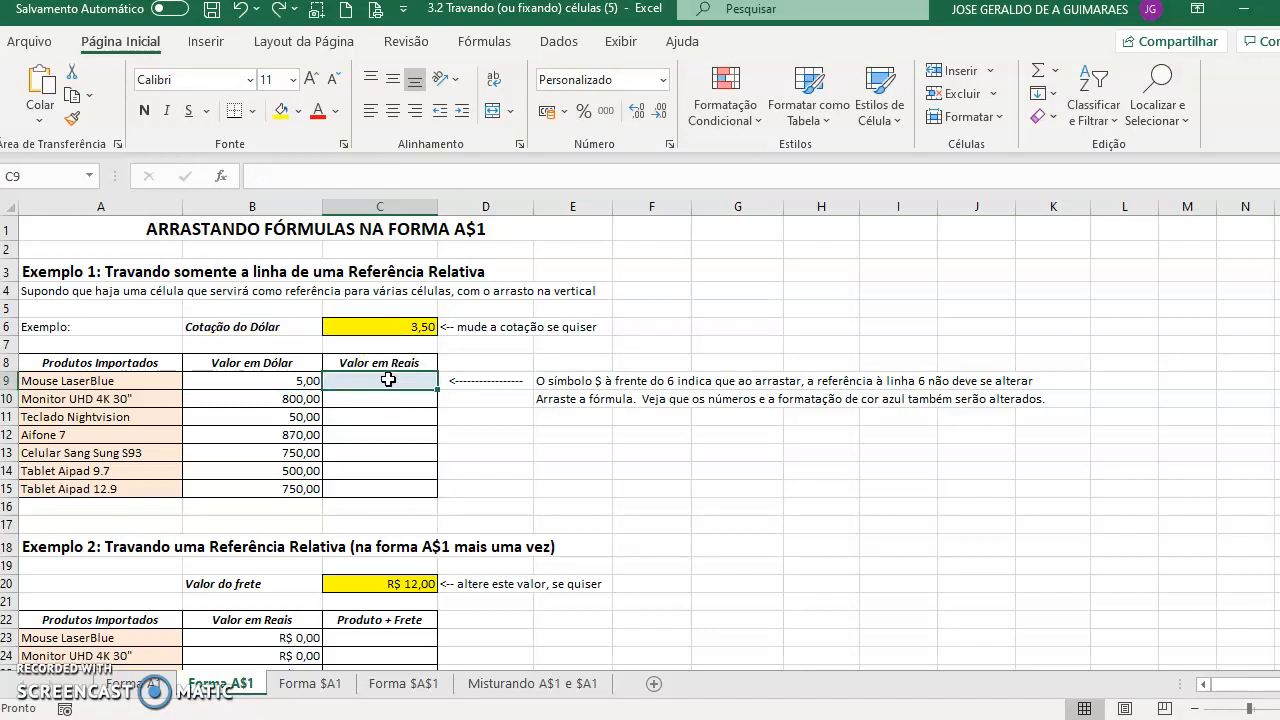
- Enter the formula =B9*C$6 in C9 and fill it down through C15
{"action": "type", "text": "="}
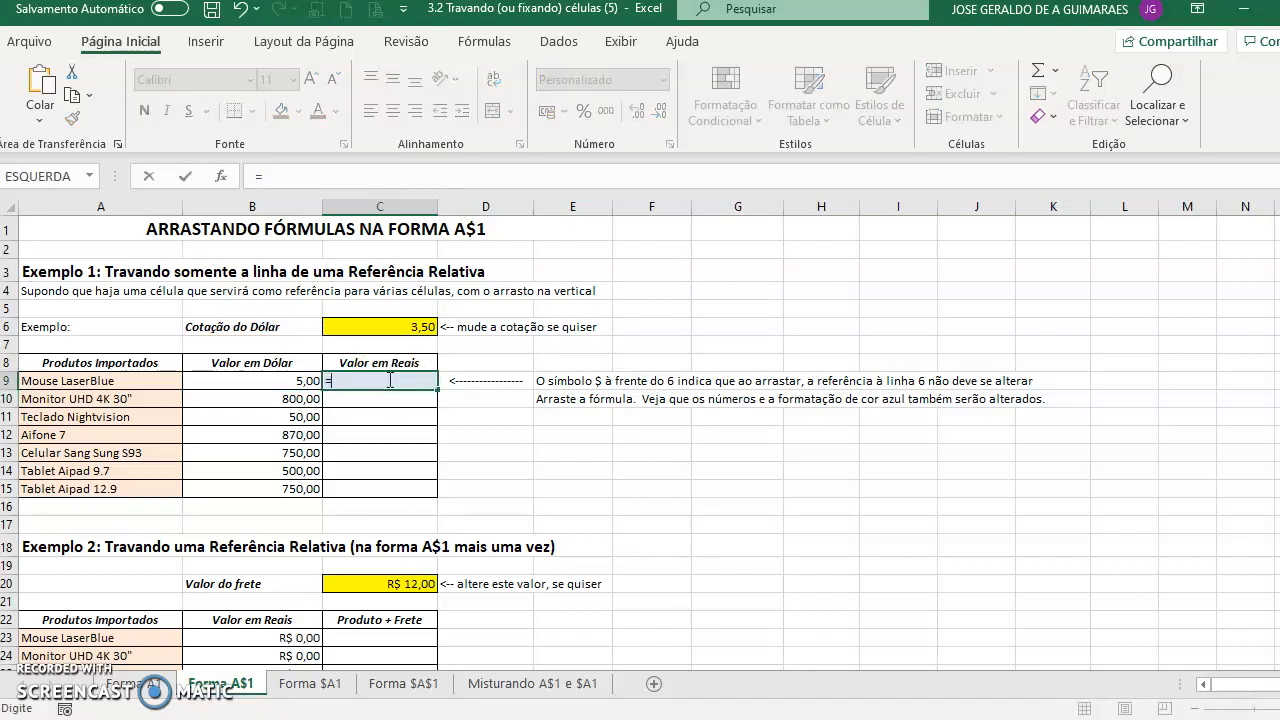
{"action": "left_click", "coordinate": [288, 381]}
{"action": "type", "text": "*"}
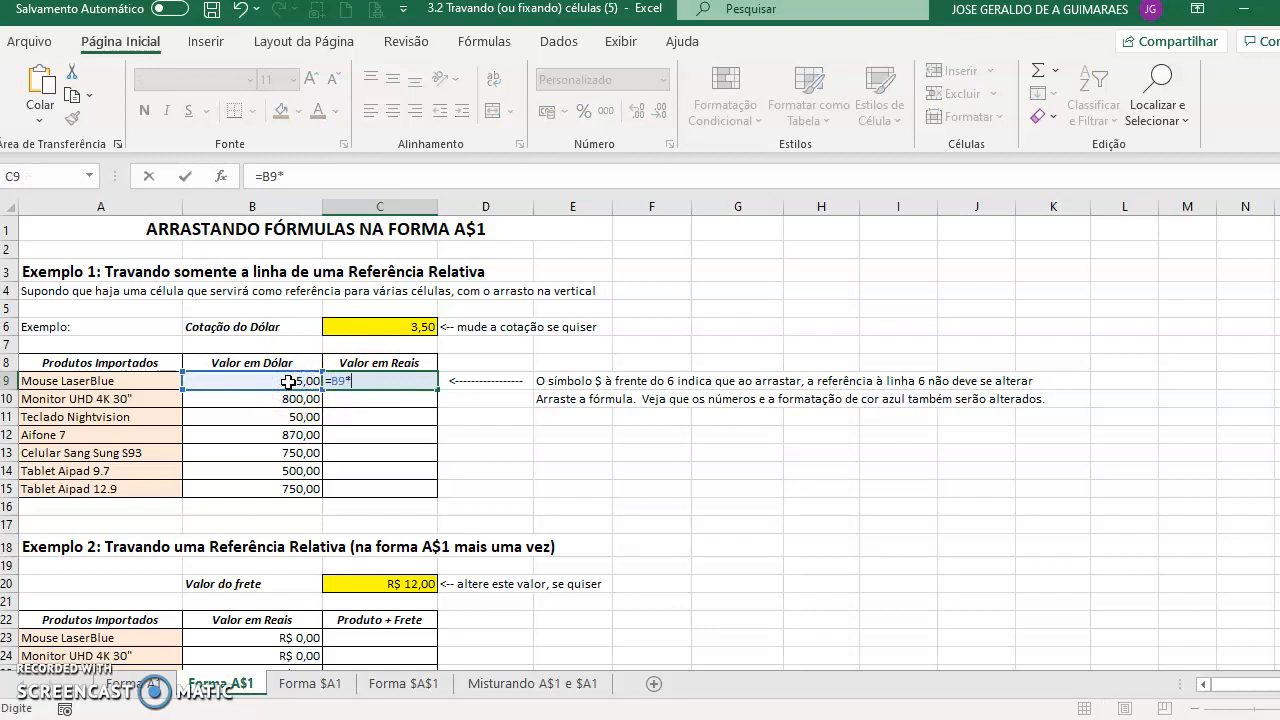
{"action": "left_click", "coordinate": [398, 326]}
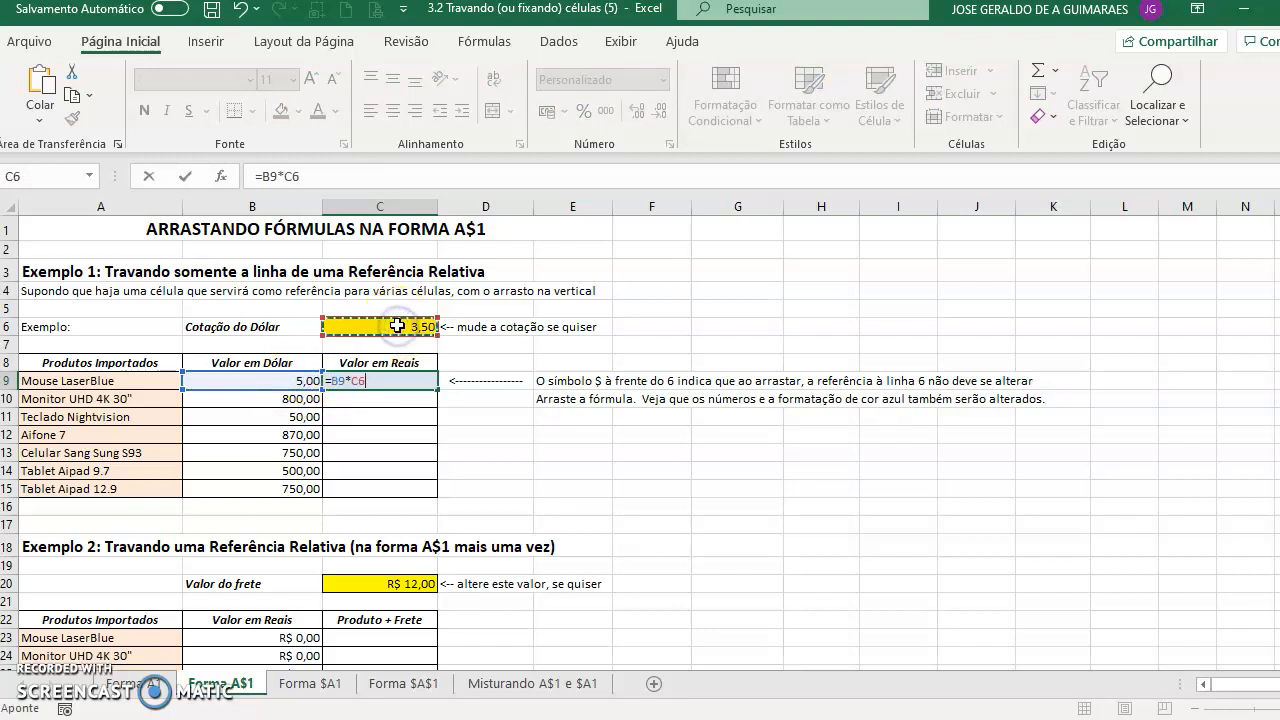
{"action": "key", "text": "F4"}
{"action": "key", "text": "F4"}
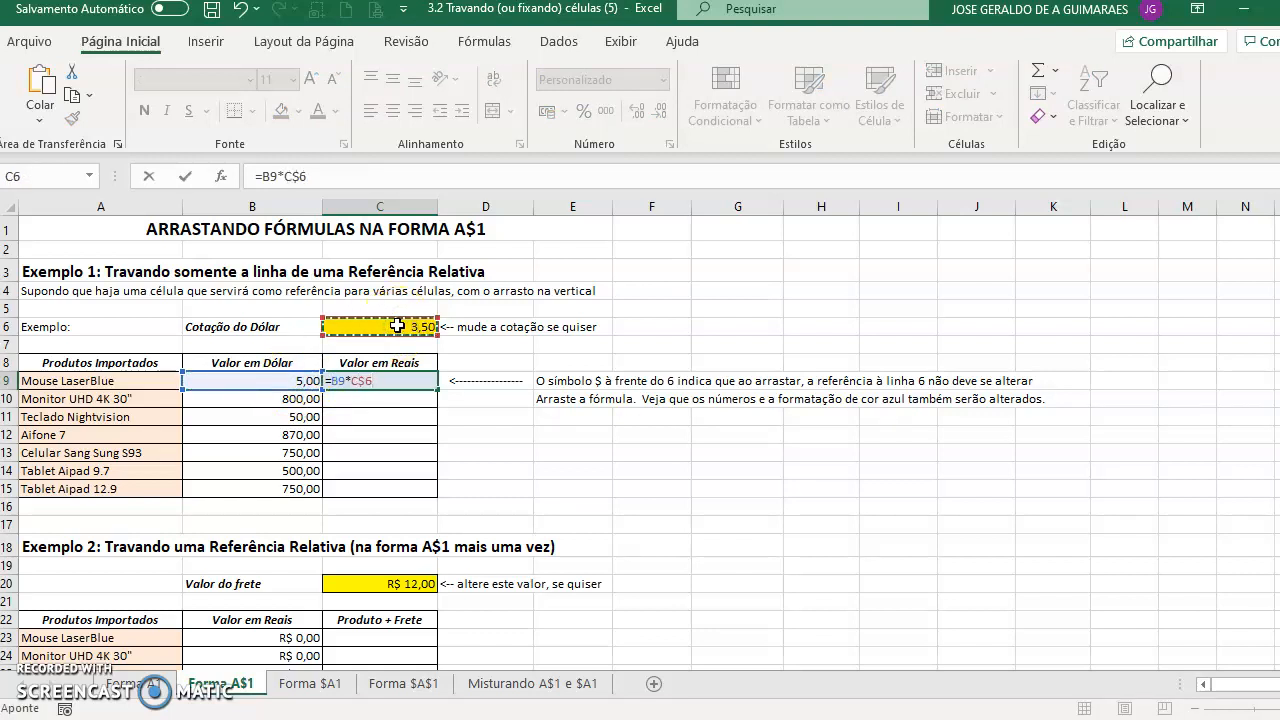
{"action": "key", "text": "Return"}
{"action": "left_click", "coordinate": [424, 382]}
{"action": "double_click", "coordinate": [437, 390]}
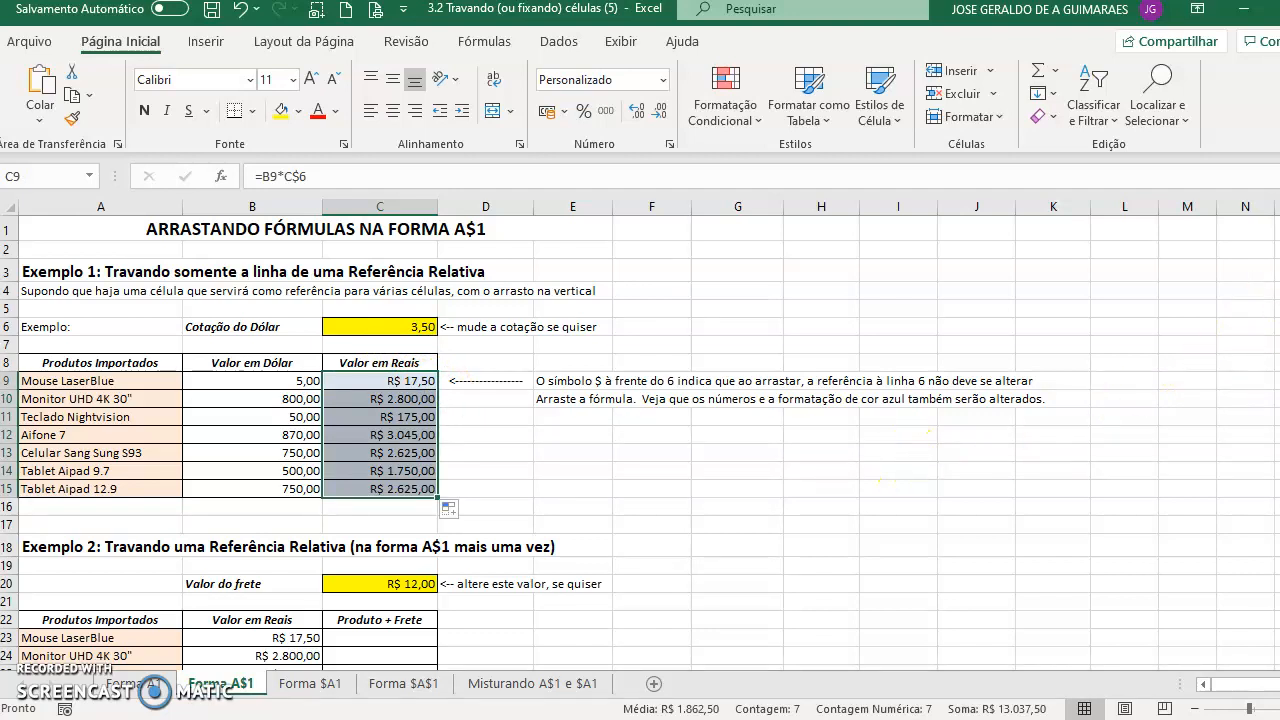
- Change the dollar rate in C6 to 4 to test the linked values
{"action": "scroll", "coordinate": [640, 445], "scroll_direction": "down", "scroll_amount": 2}
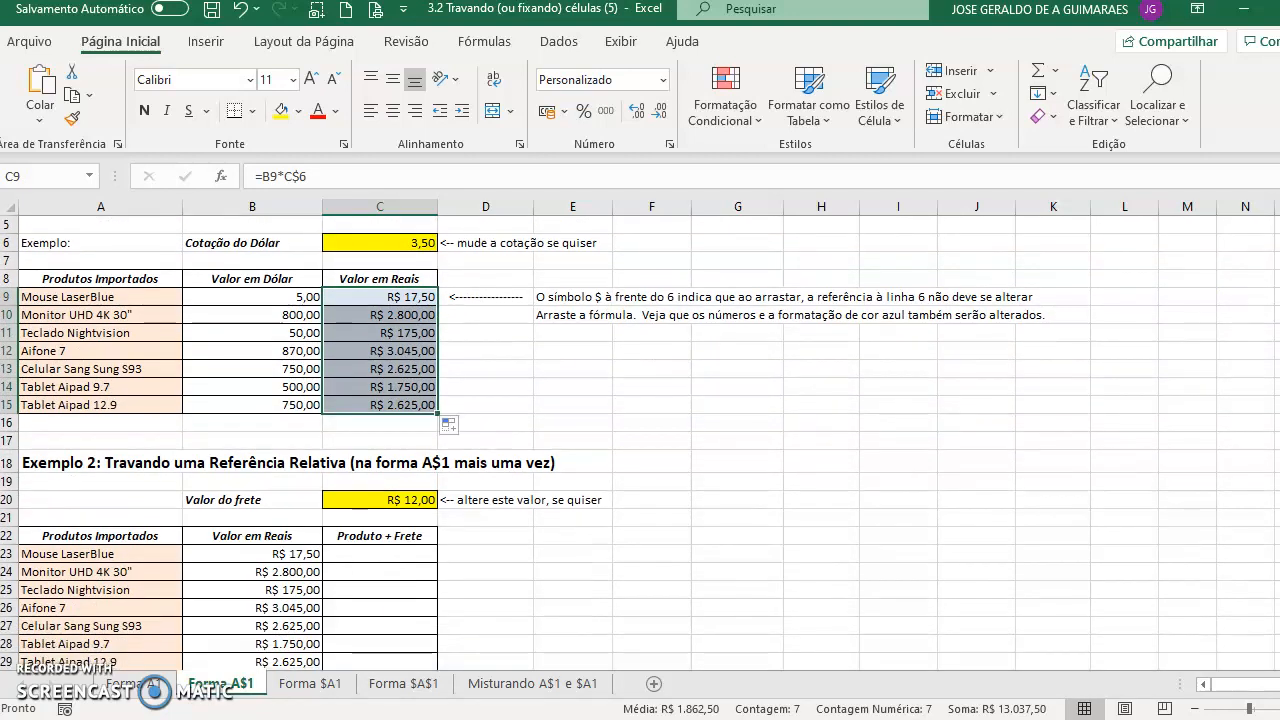
{"action": "left_click", "coordinate": [222, 555]}
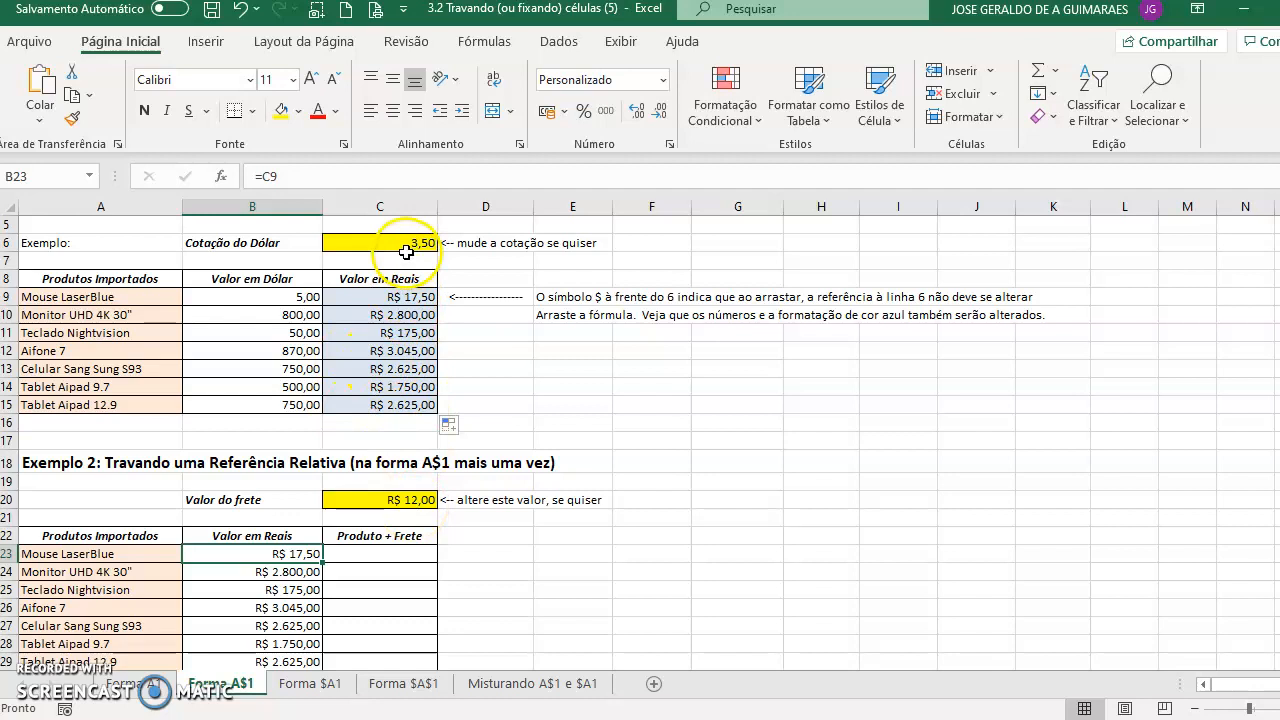
{"action": "left_click", "coordinate": [409, 241]}
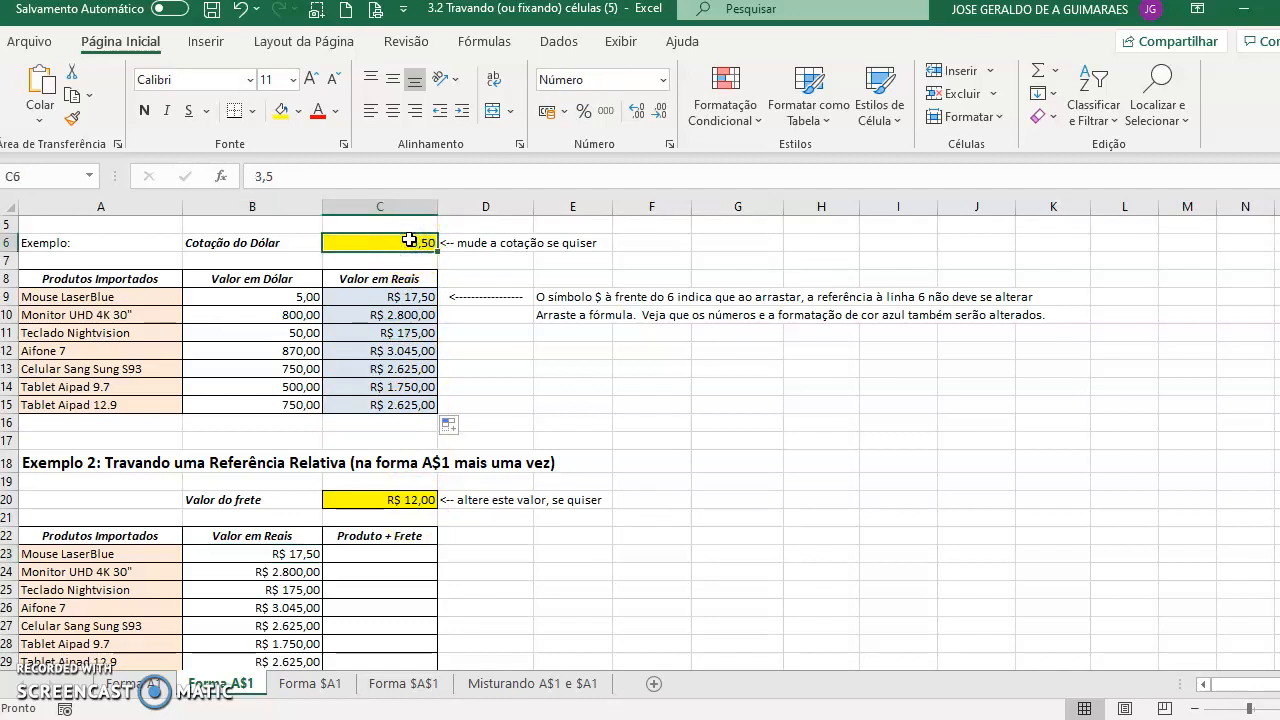
{"action": "type", "text": "4"}
{"action": "key", "text": "Return"}
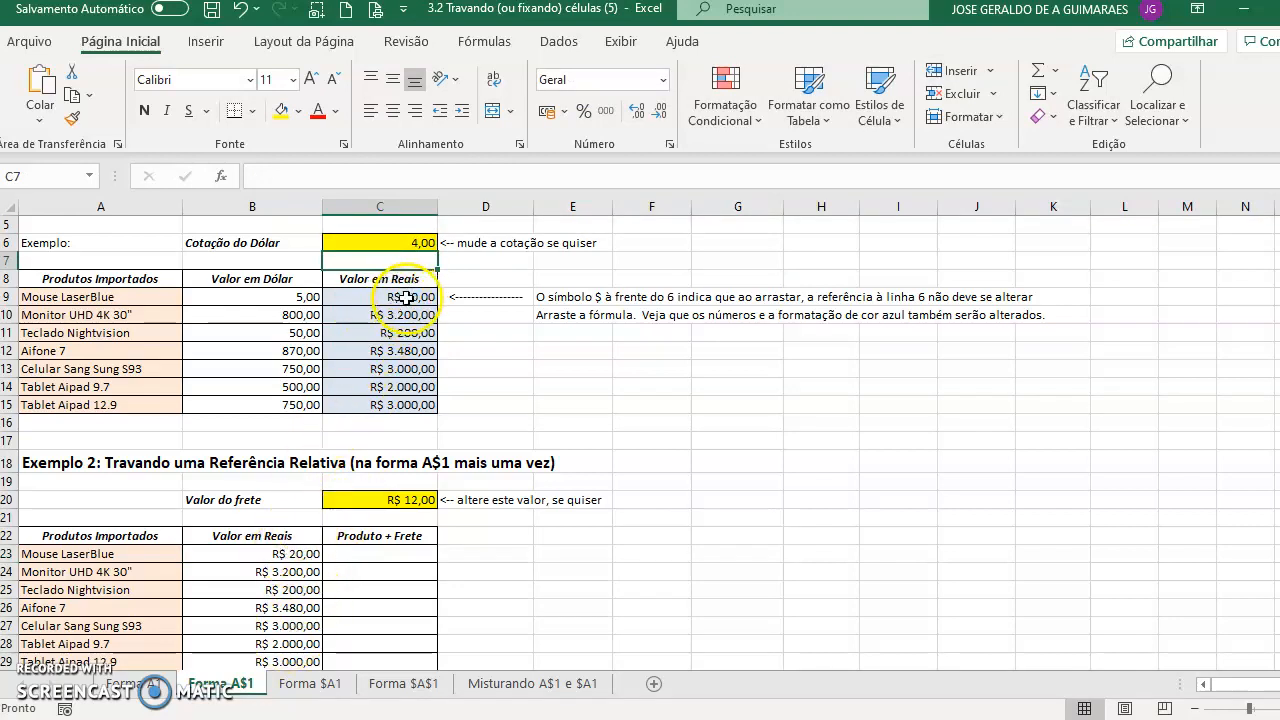
{"action": "type", "text": "3,5"}
{"action": "key", "text": "Return"}
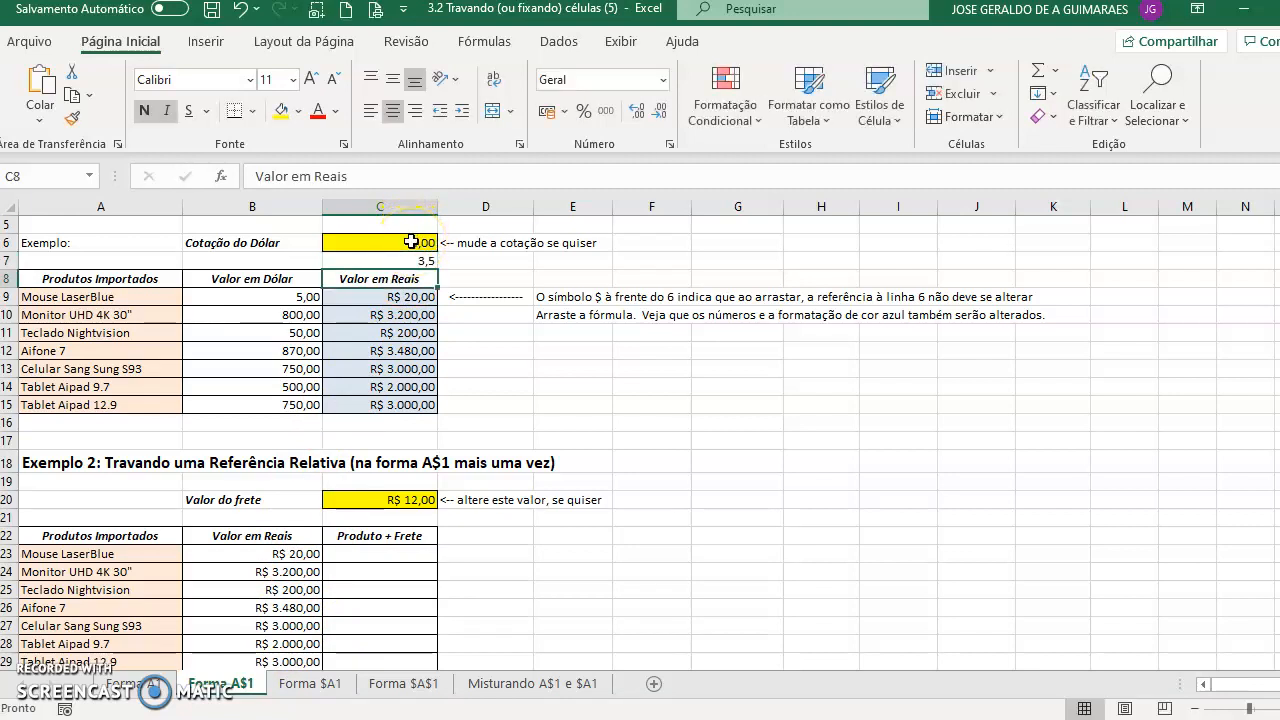
{"action": "key", "text": "ctrl+z"}
- Change the dollar rate in C6 to 5
{"action": "left_click", "coordinate": [411, 242]}
{"action": "type", "text": "5"}
{"action": "key", "text": "Return"}
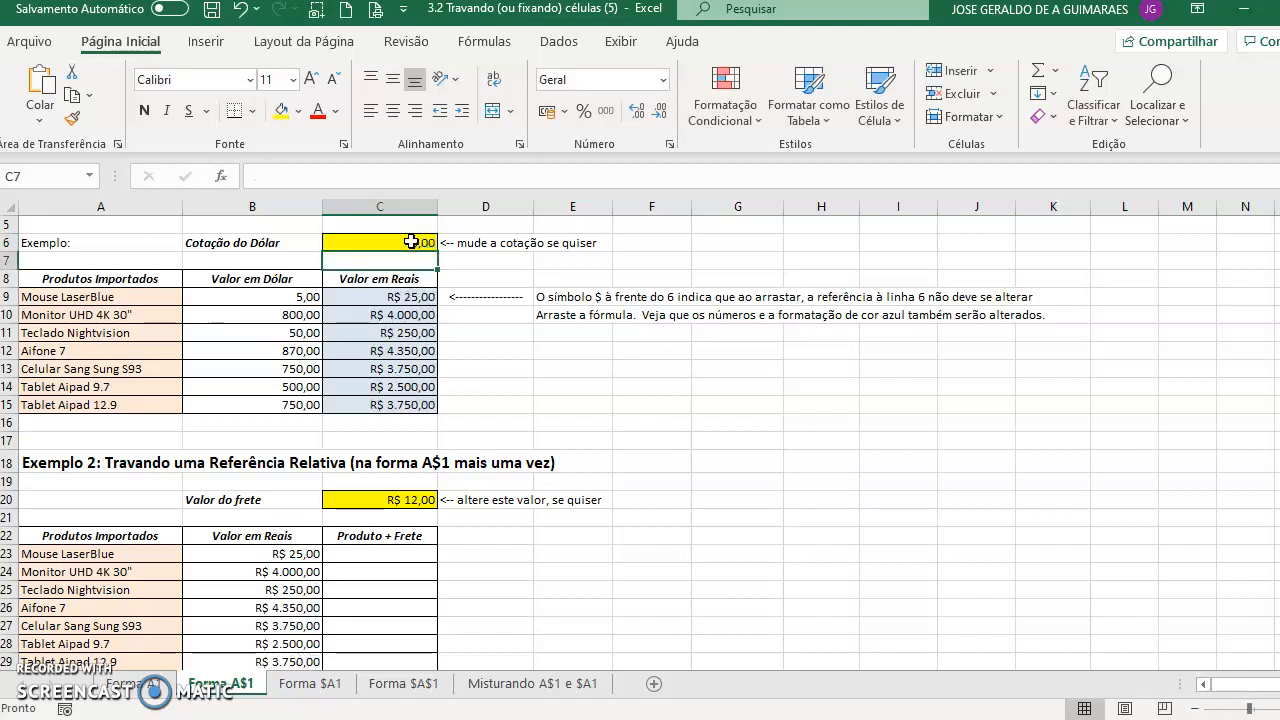
- Set the dollar rate in C6 back to 3,50
{"action": "left_click", "coordinate": [411, 242]}
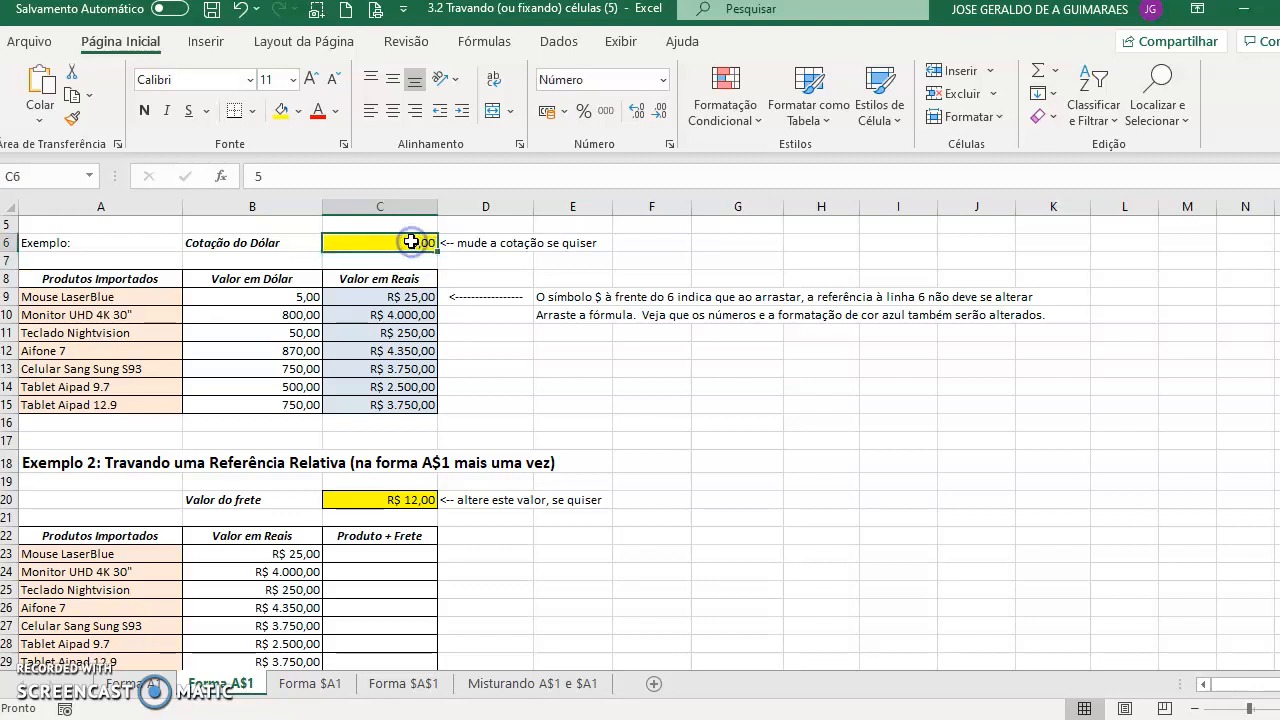
{"action": "type", "text": "3,5"}
{"action": "key", "text": "Return"}
{"action": "left_click", "coordinate": [411, 242]}
- Enter the formula =B23+C$20 in C23 and fill it down through C29
{"action": "left_click", "coordinate": [396, 560]}
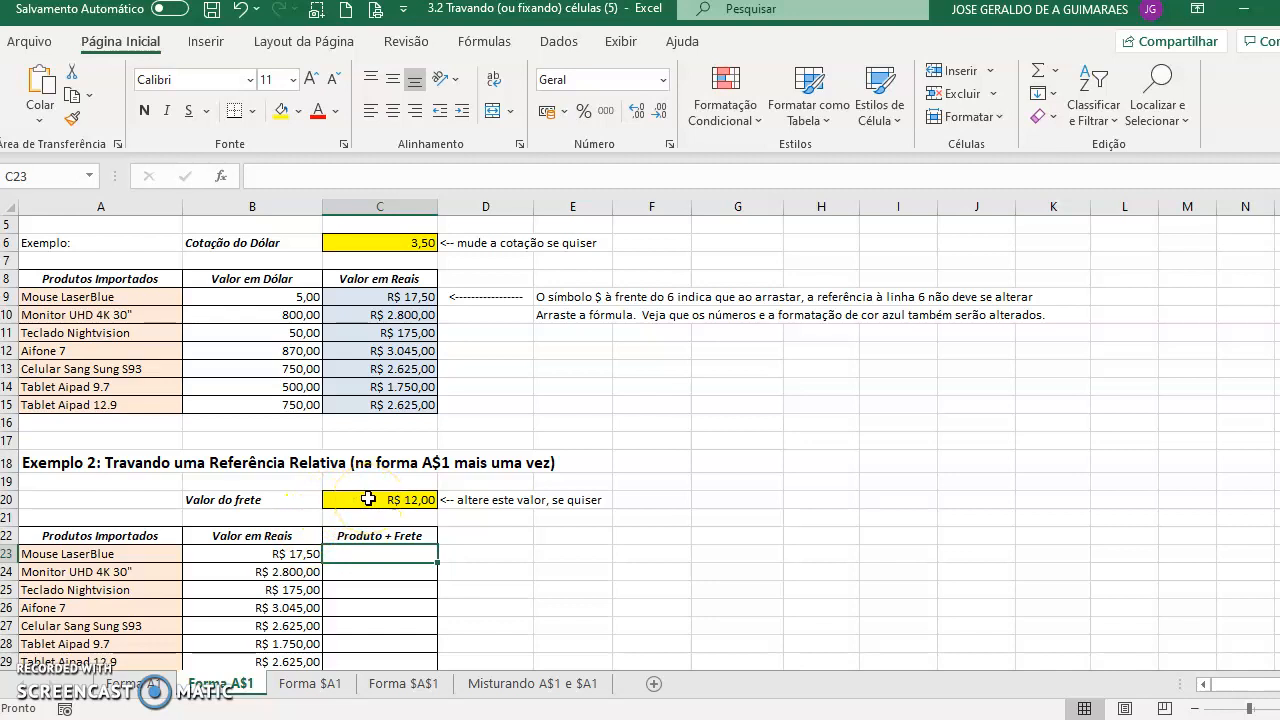
{"action": "type", "text": "="}
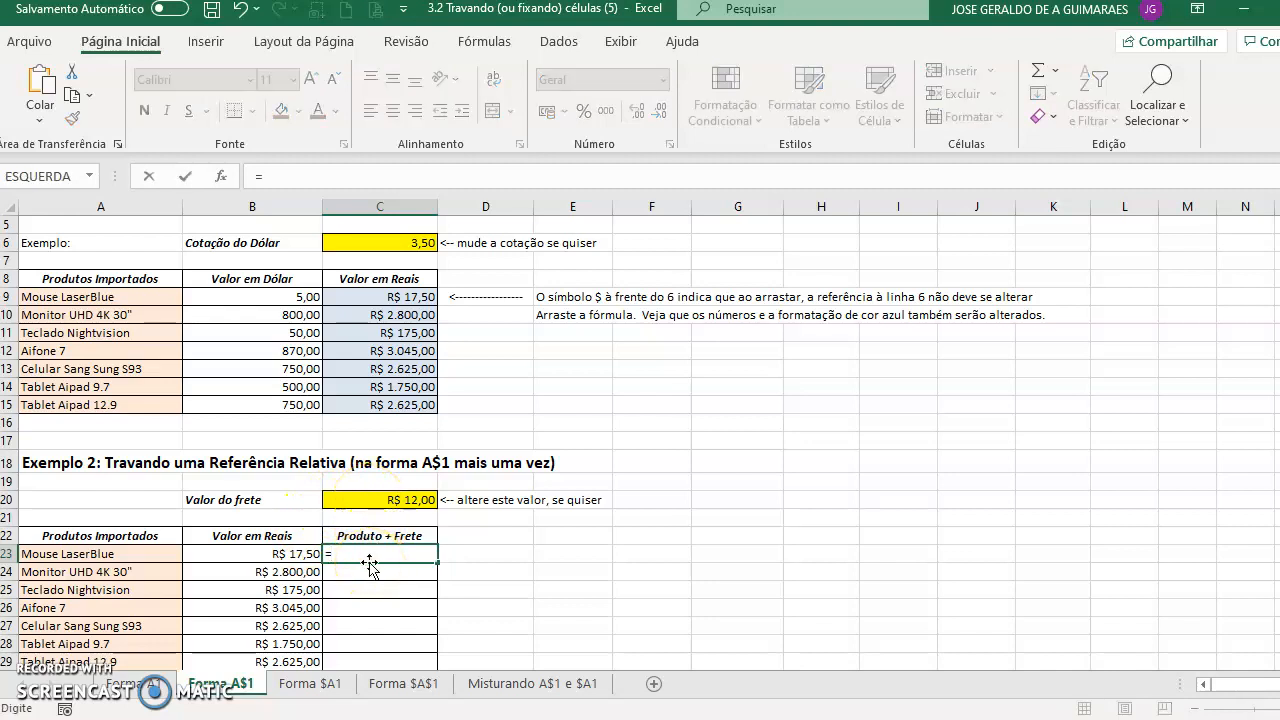
{"action": "left_click", "coordinate": [296, 553]}
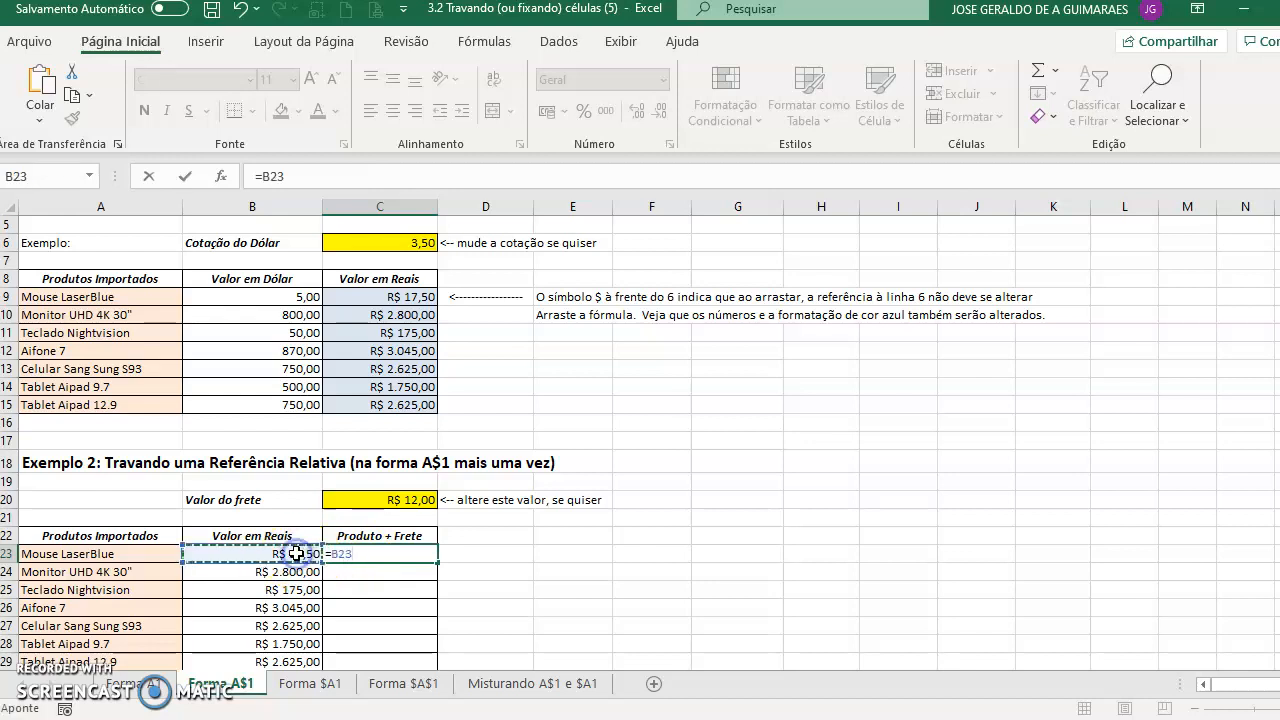
{"action": "type", "text": "+"}
{"action": "left_click", "coordinate": [381, 499]}
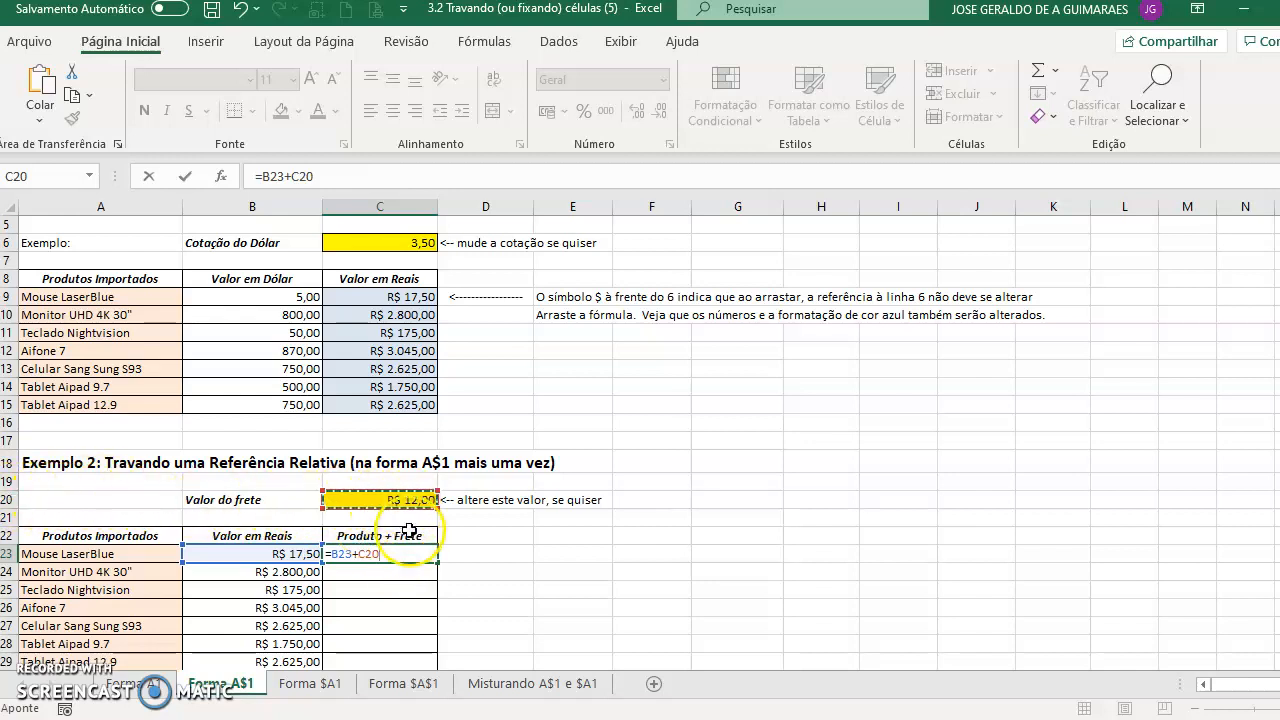
{"action": "key", "text": "F4"}
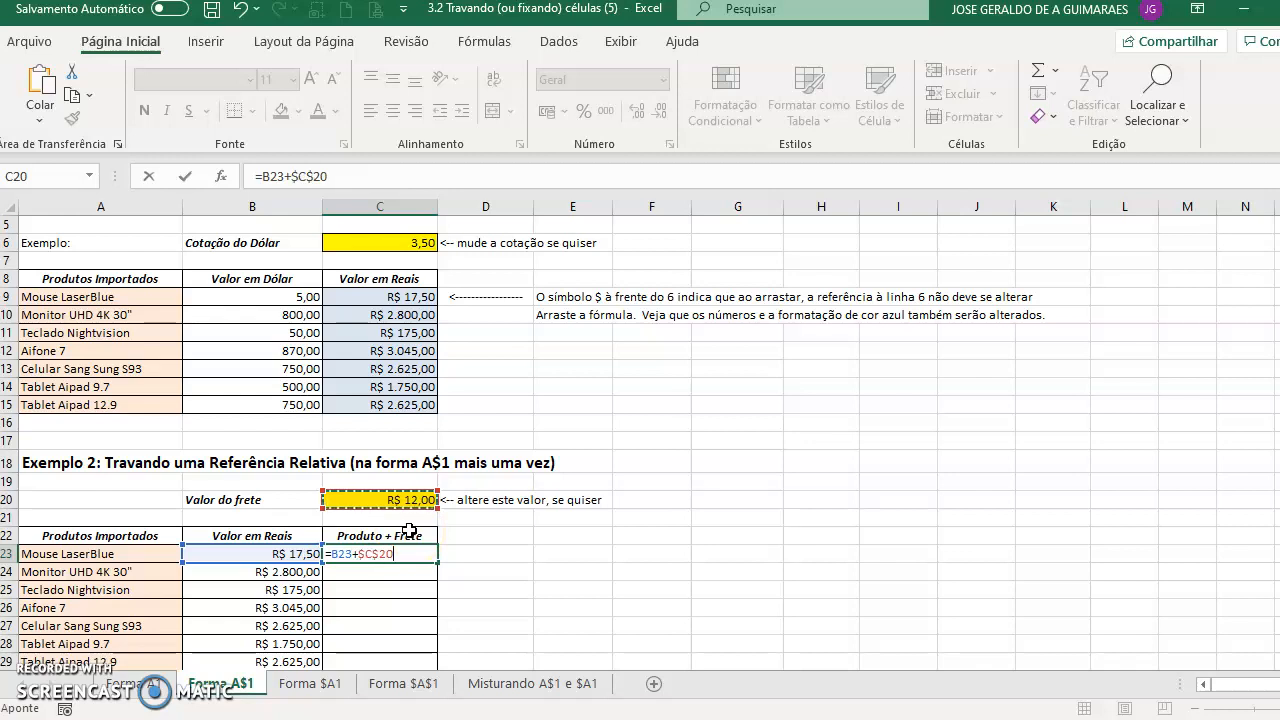
{"action": "key", "text": "F4"}
{"action": "key", "text": "Return"}
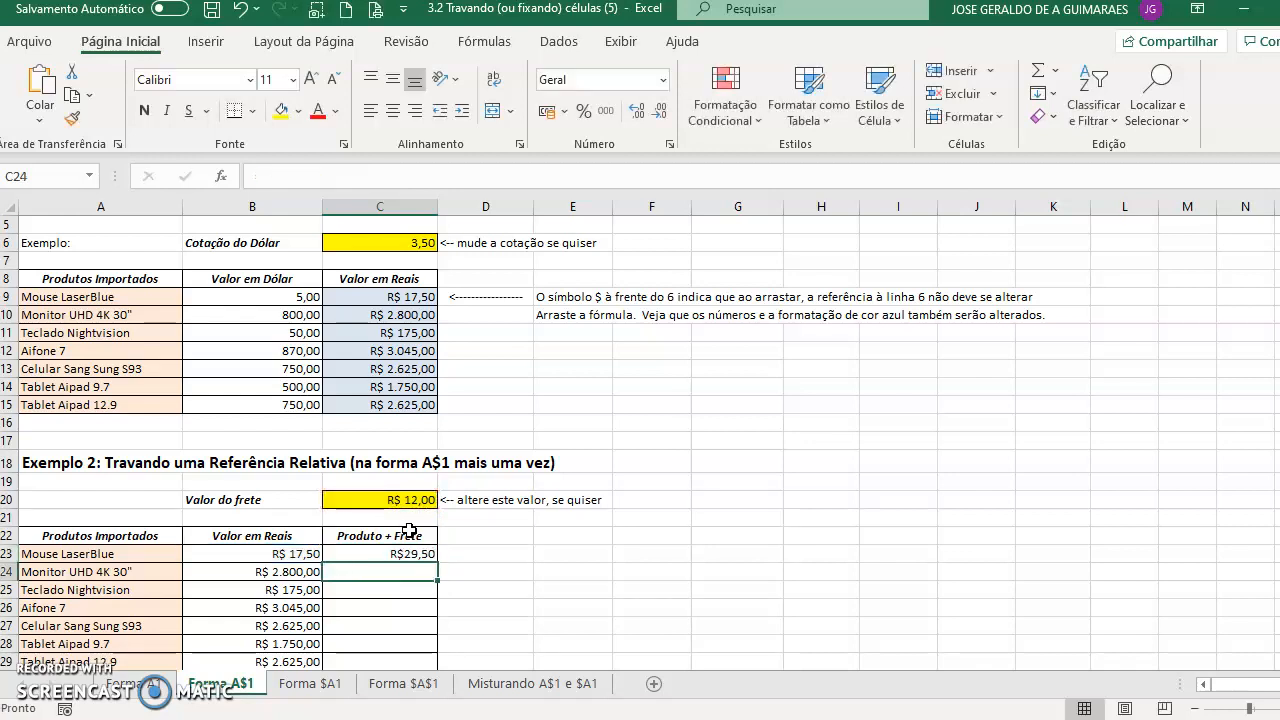
{"action": "left_click", "coordinate": [425, 554]}
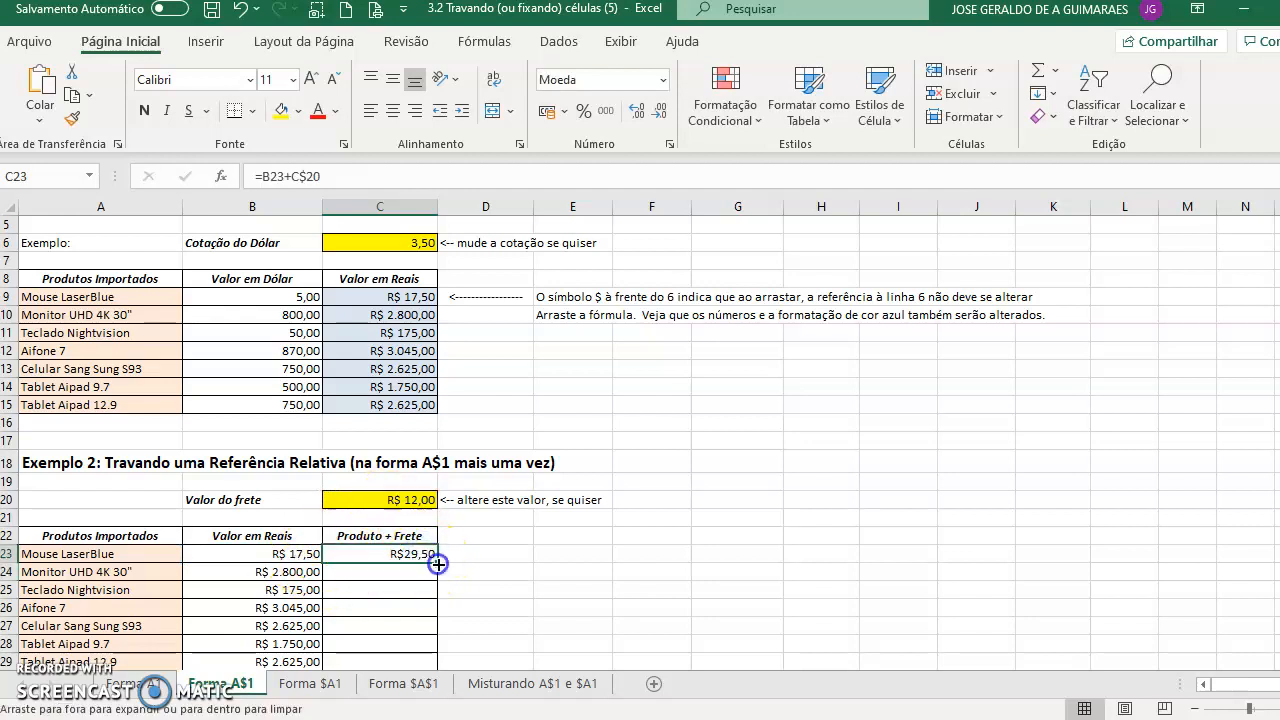
{"action": "left_click_drag", "start_coordinate": [438, 564], "coordinate": [437, 662]}
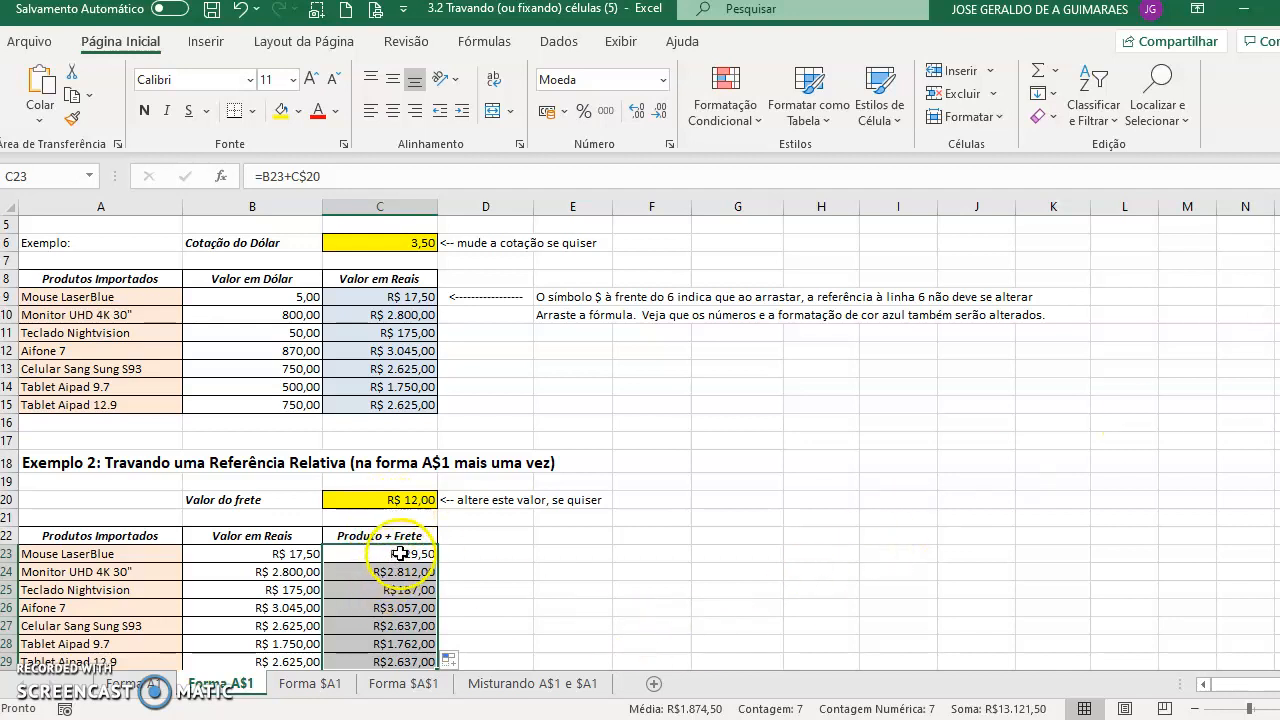
- Inspect the dollar rate and freight cells, then open the Forma $A1 sheet
{"action": "left_click", "coordinate": [382, 239]}
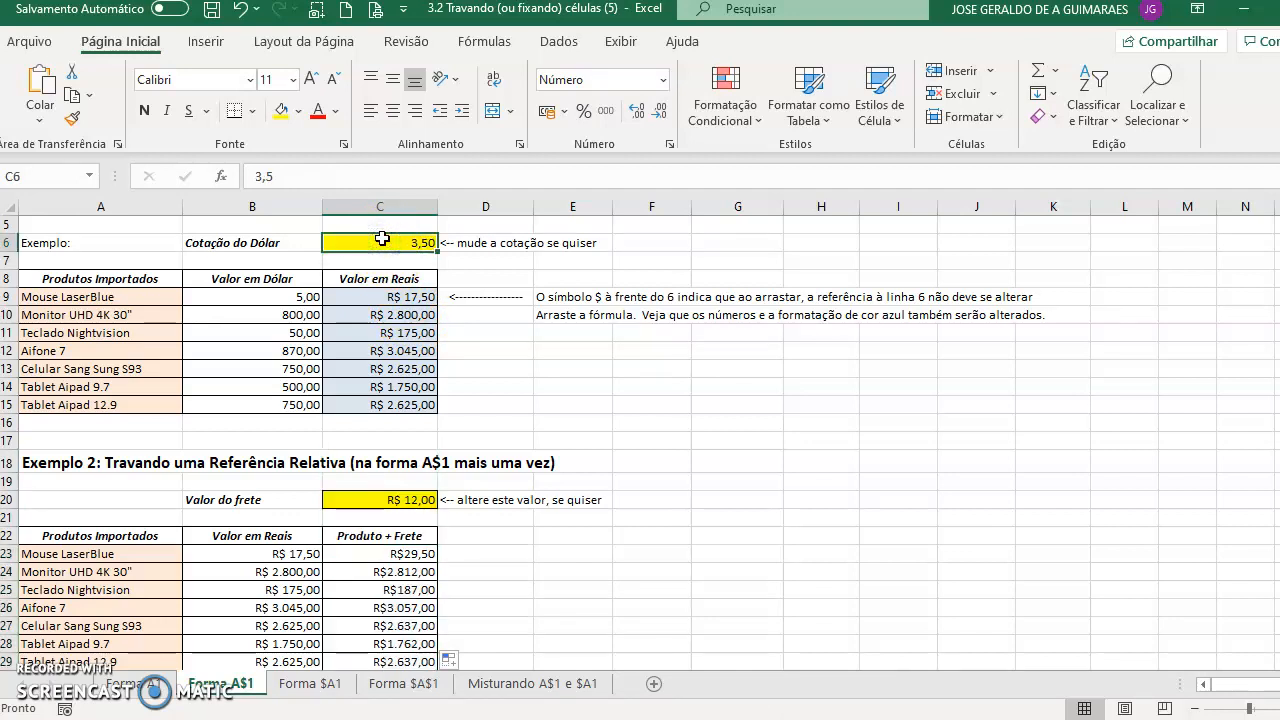
{"action": "left_click", "coordinate": [412, 496]}
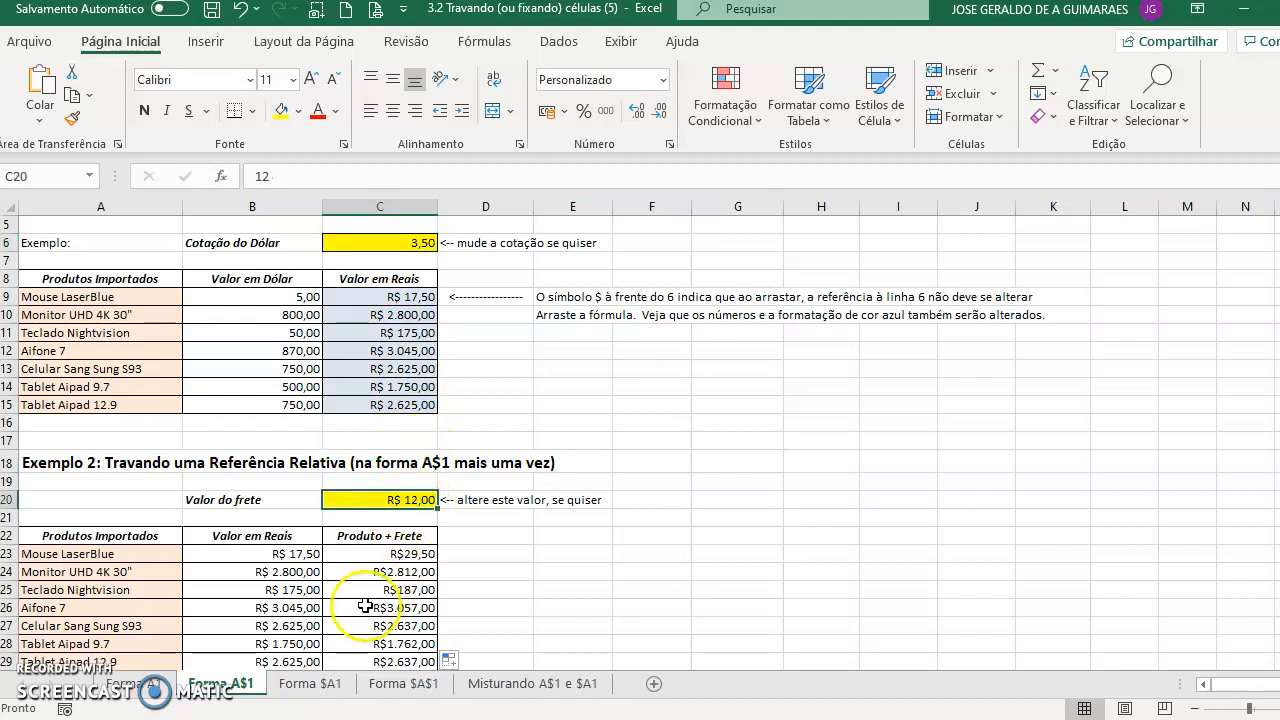
{"action": "left_click", "coordinate": [323, 688]}
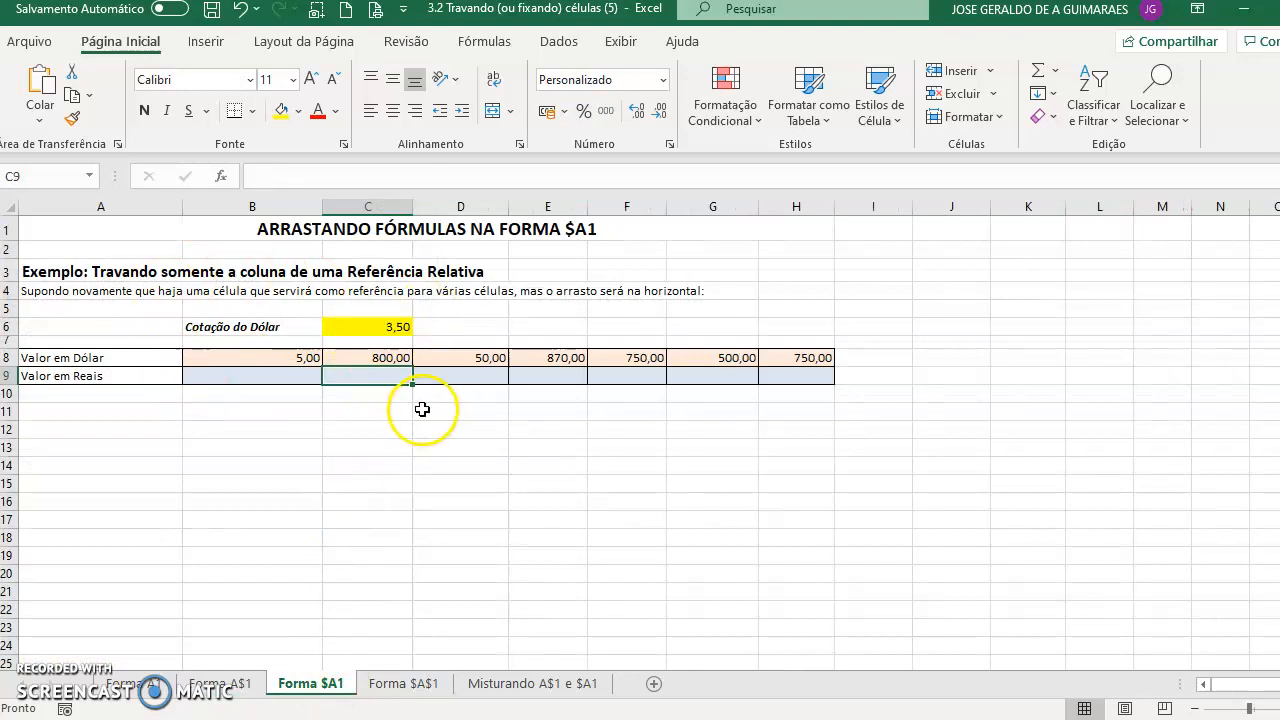
- Enter the formula =B8*$C6 in B9 and fill it right through H9
{"action": "left_click", "coordinate": [286, 375]}
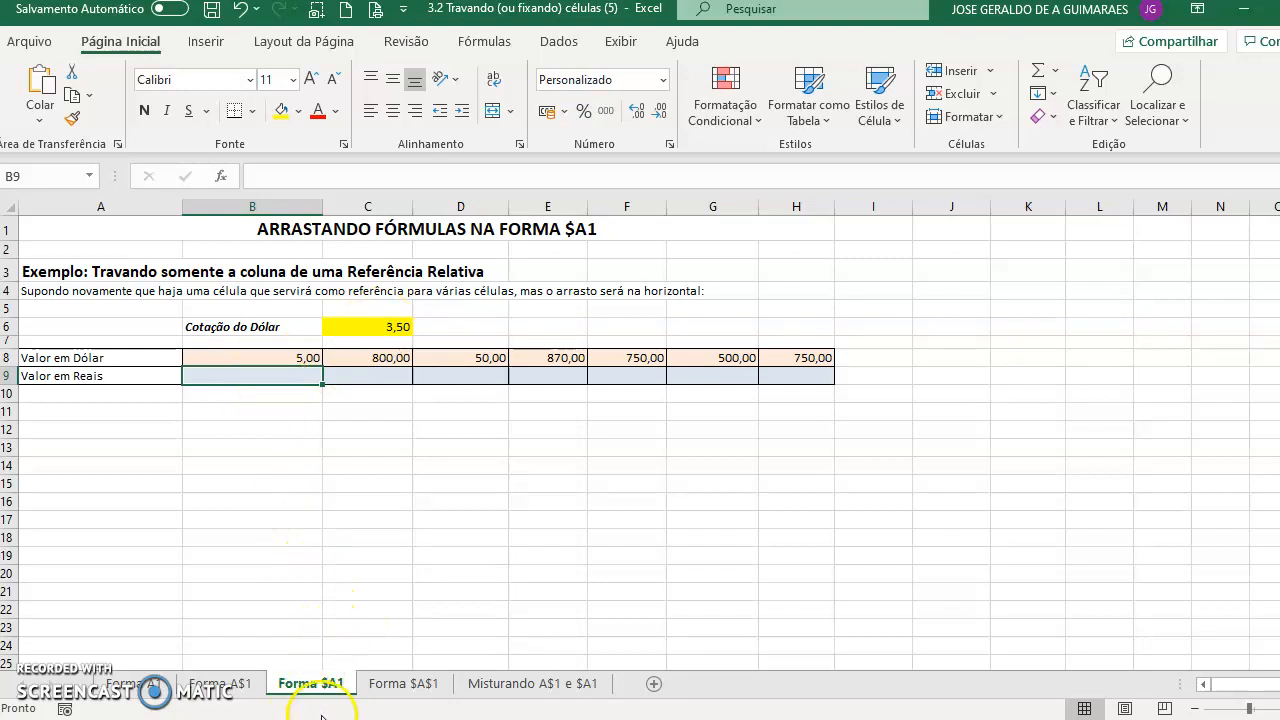
{"action": "type", "text": "="}
{"action": "left_click", "coordinate": [263, 358]}
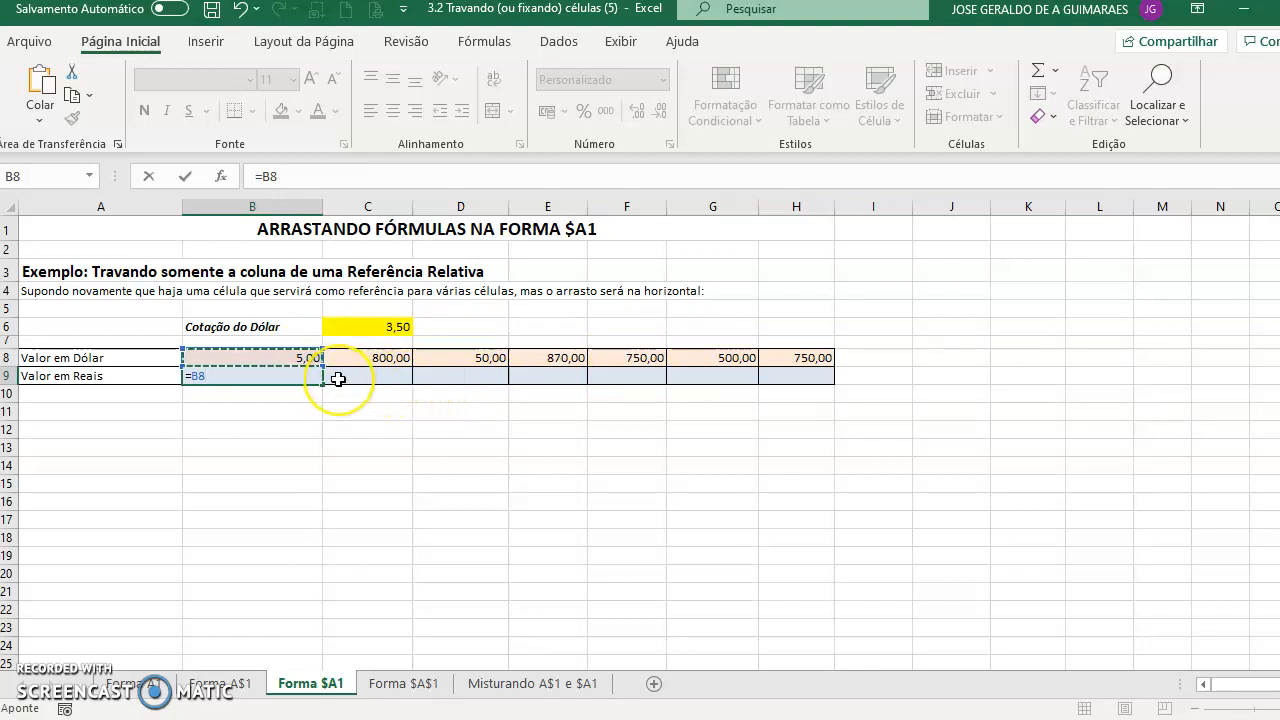
{"action": "type", "text": "*"}
{"action": "left_click", "coordinate": [366, 327]}
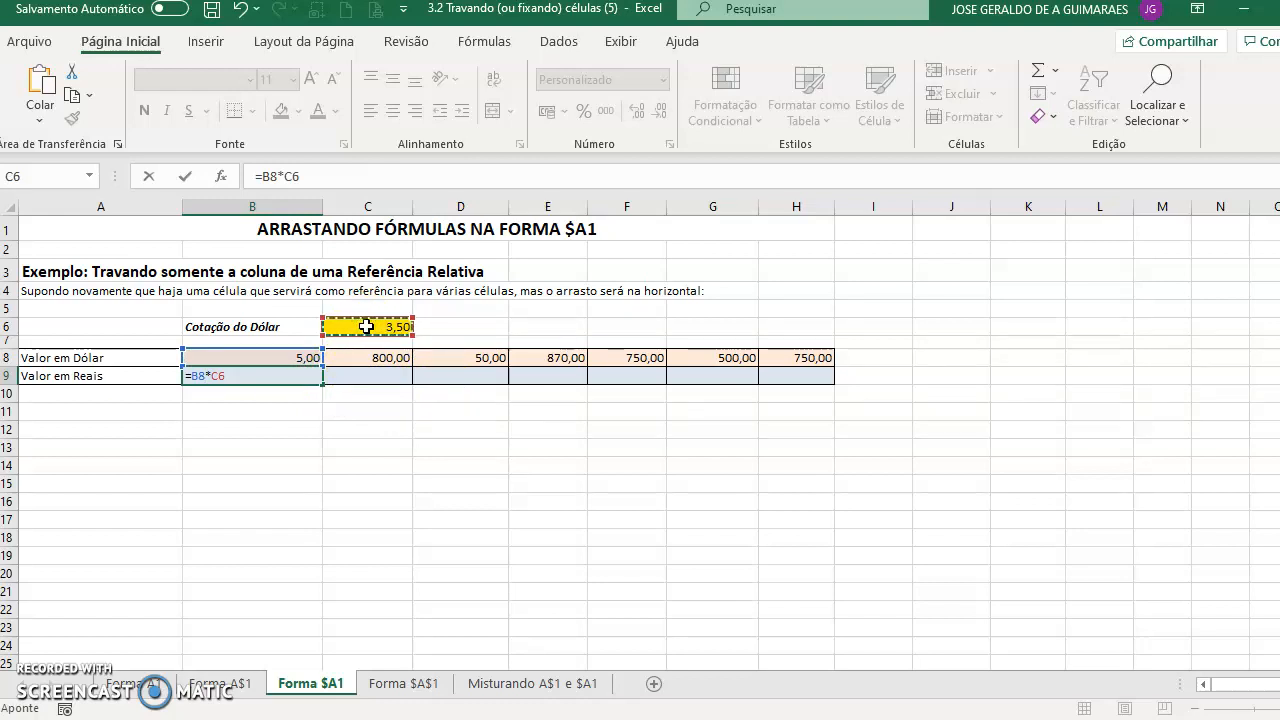
{"action": "key", "text": "F4"}
{"action": "key", "text": "F4"}
{"action": "key", "text": "F4"}
{"action": "key", "text": "Return"}
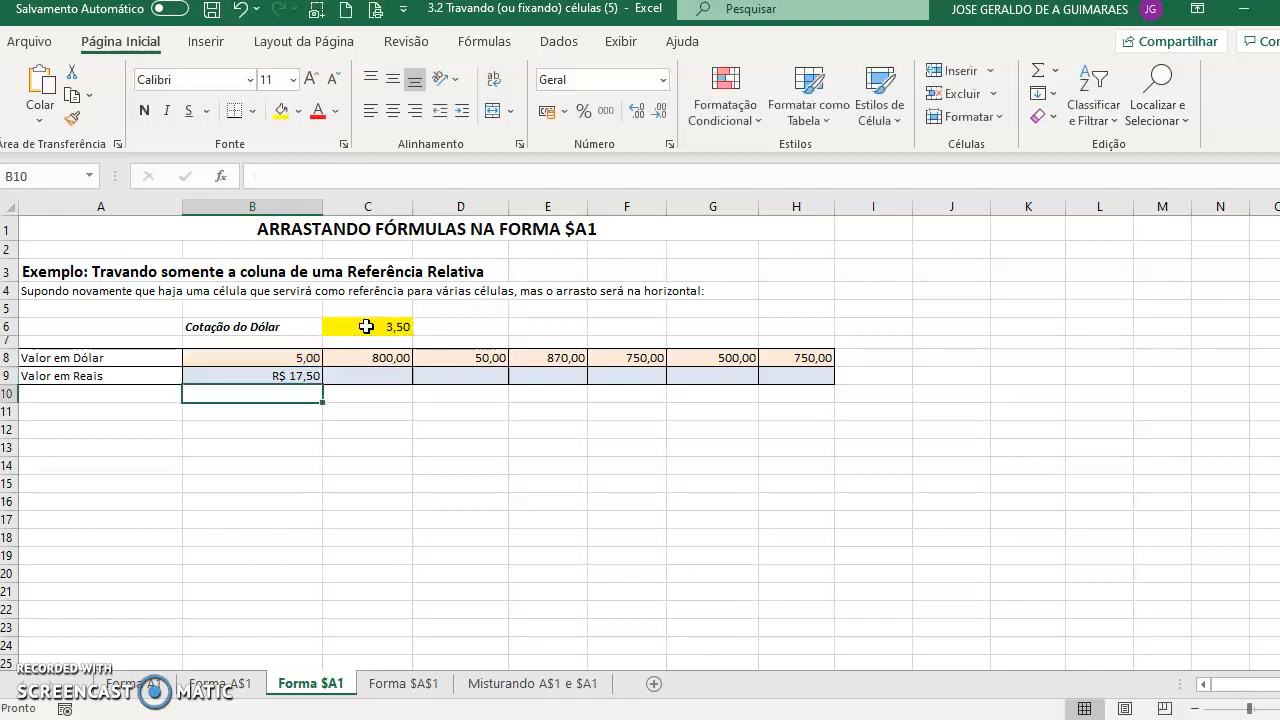
{"action": "left_click", "coordinate": [305, 375]}
{"action": "left_click_drag", "start_coordinate": [322, 383], "coordinate": [803, 378]}
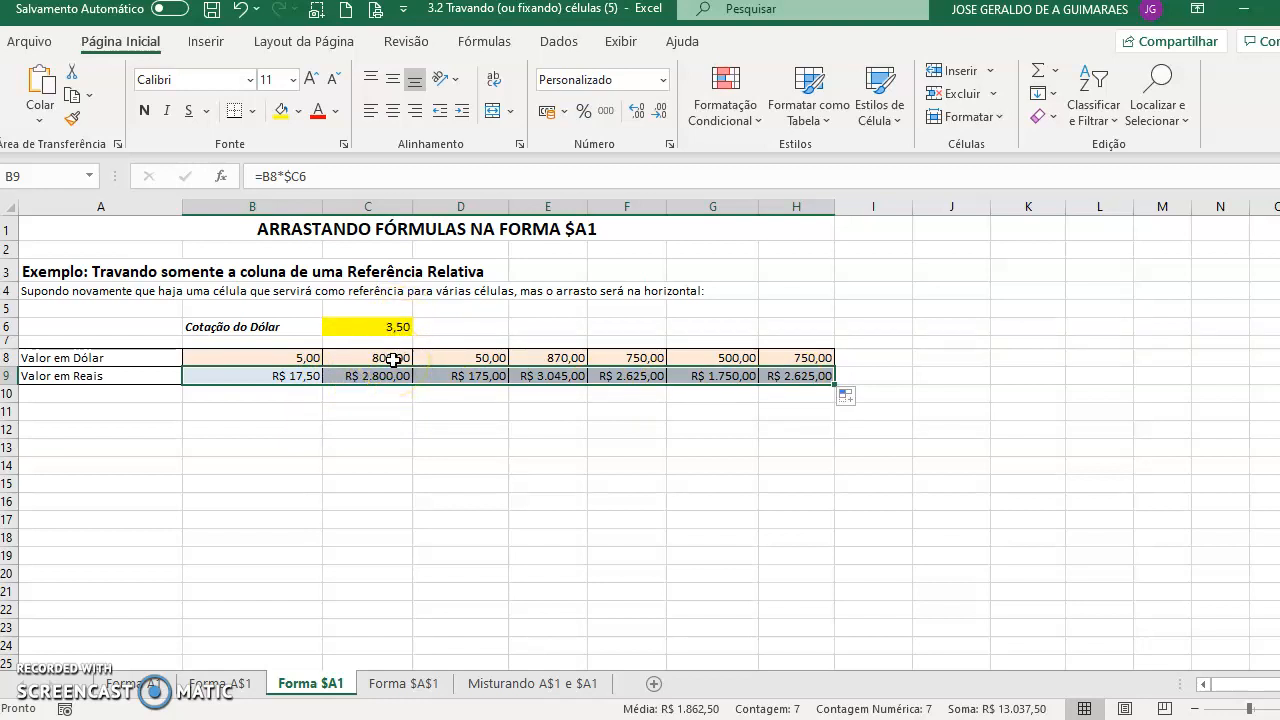
- On the Forma $A$1 sheet, enter the formula =B10*$B$6 in H10
{"action": "left_click", "coordinate": [428, 684]}
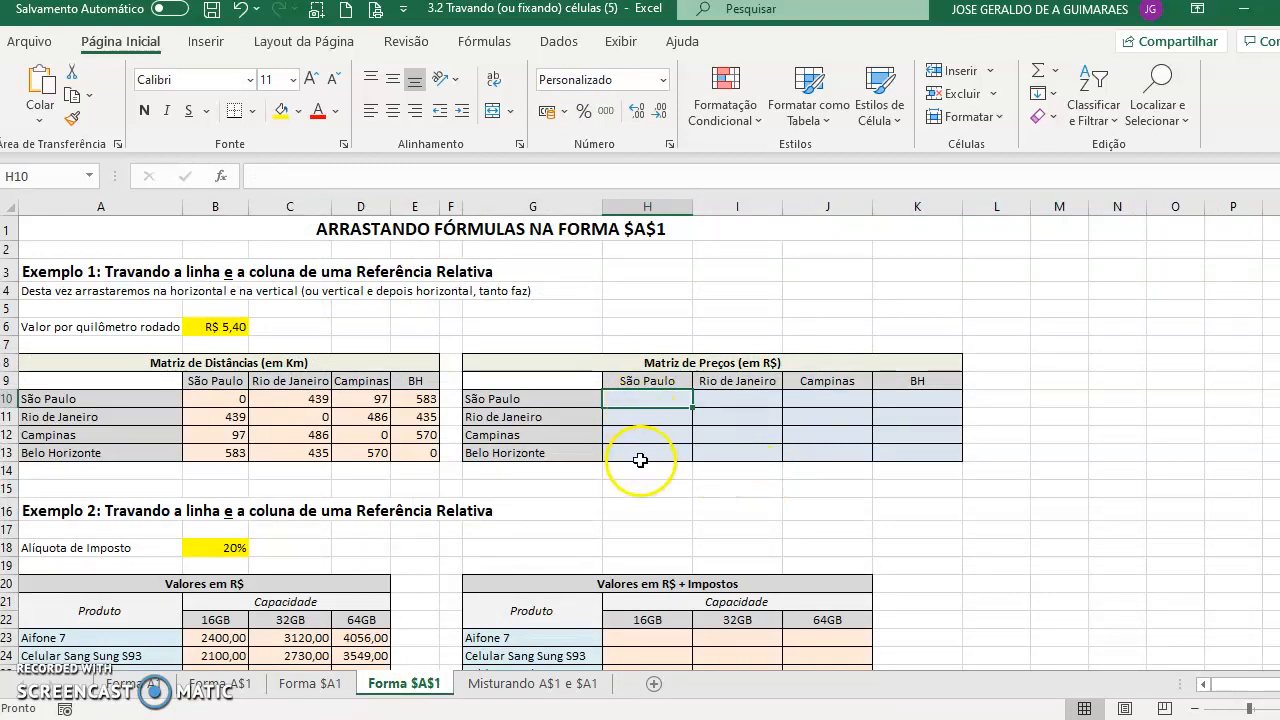
{"action": "left_click", "coordinate": [226, 322]}
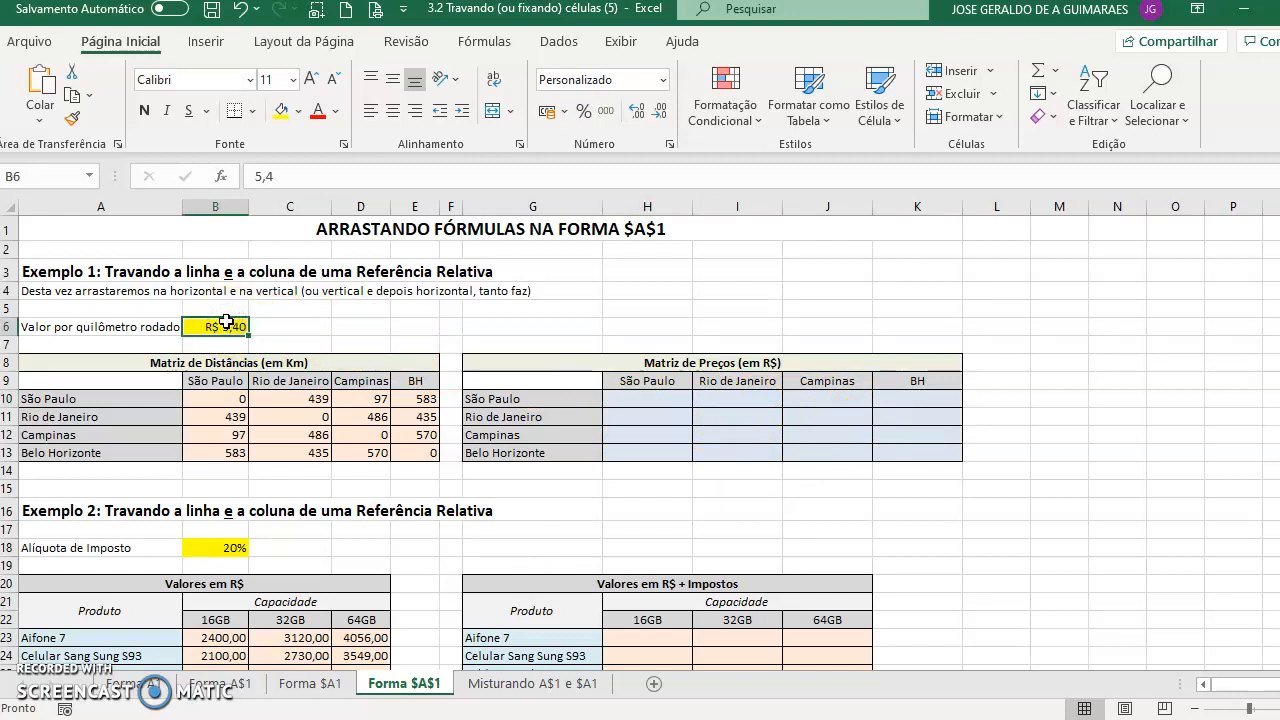
{"action": "left_click", "coordinate": [655, 400]}
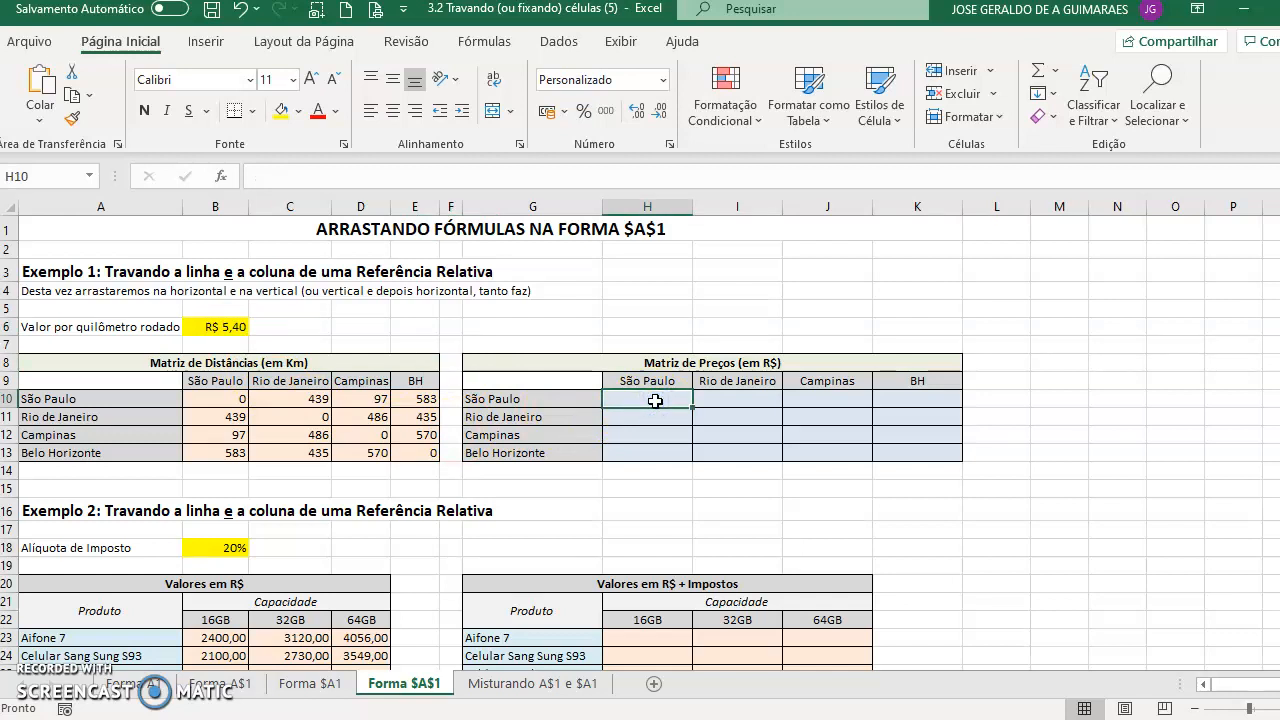
{"action": "type", "text": "="}
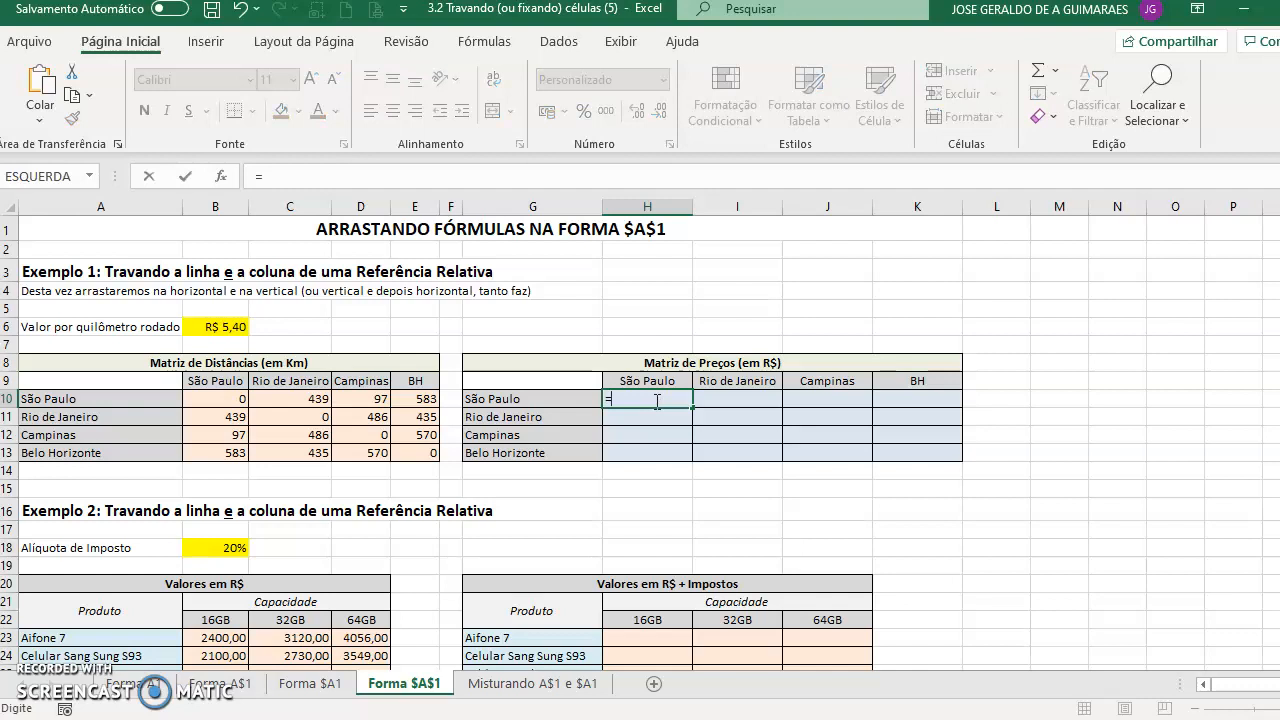
{"action": "left_click", "coordinate": [233, 403]}
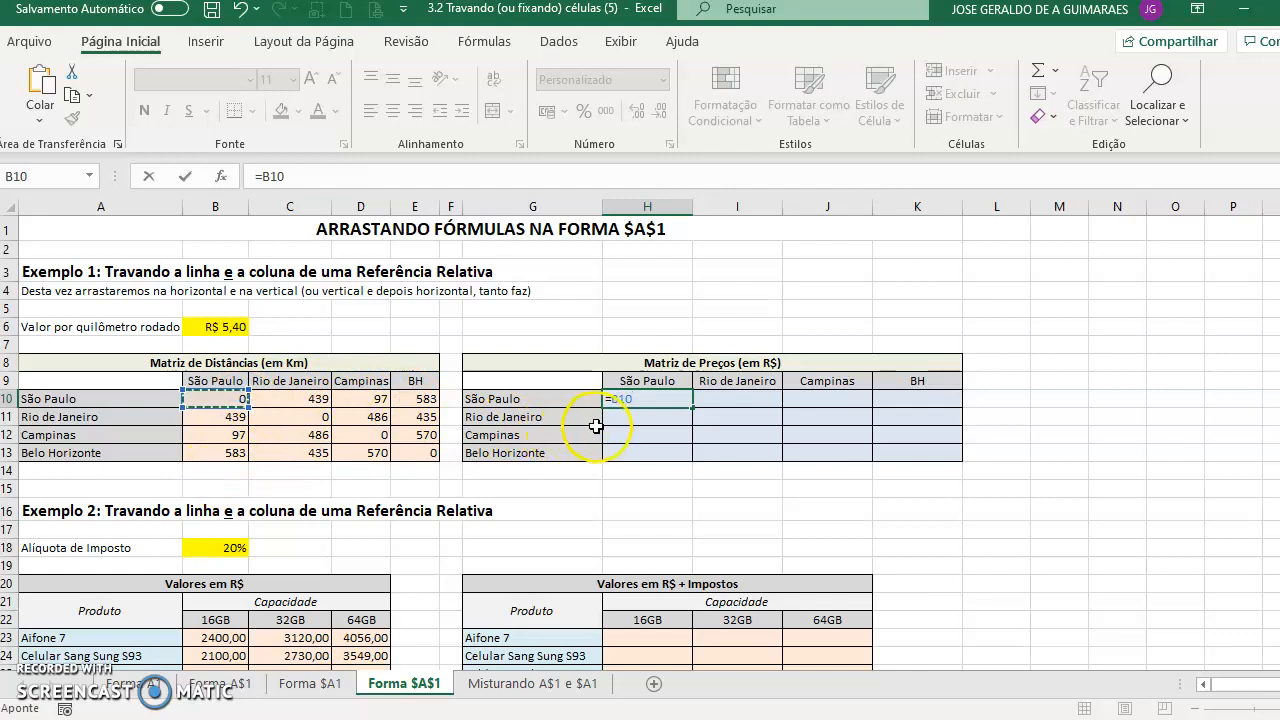
{"action": "type", "text": "*"}
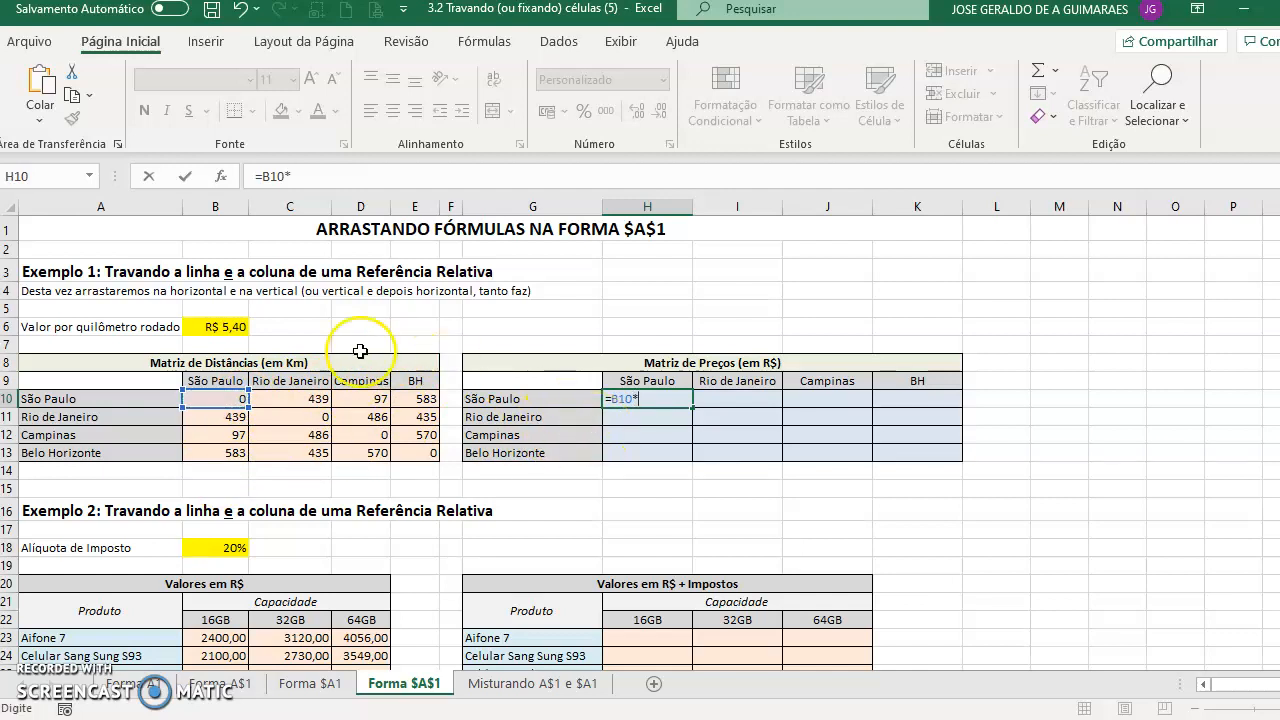
{"action": "left_click", "coordinate": [240, 326]}
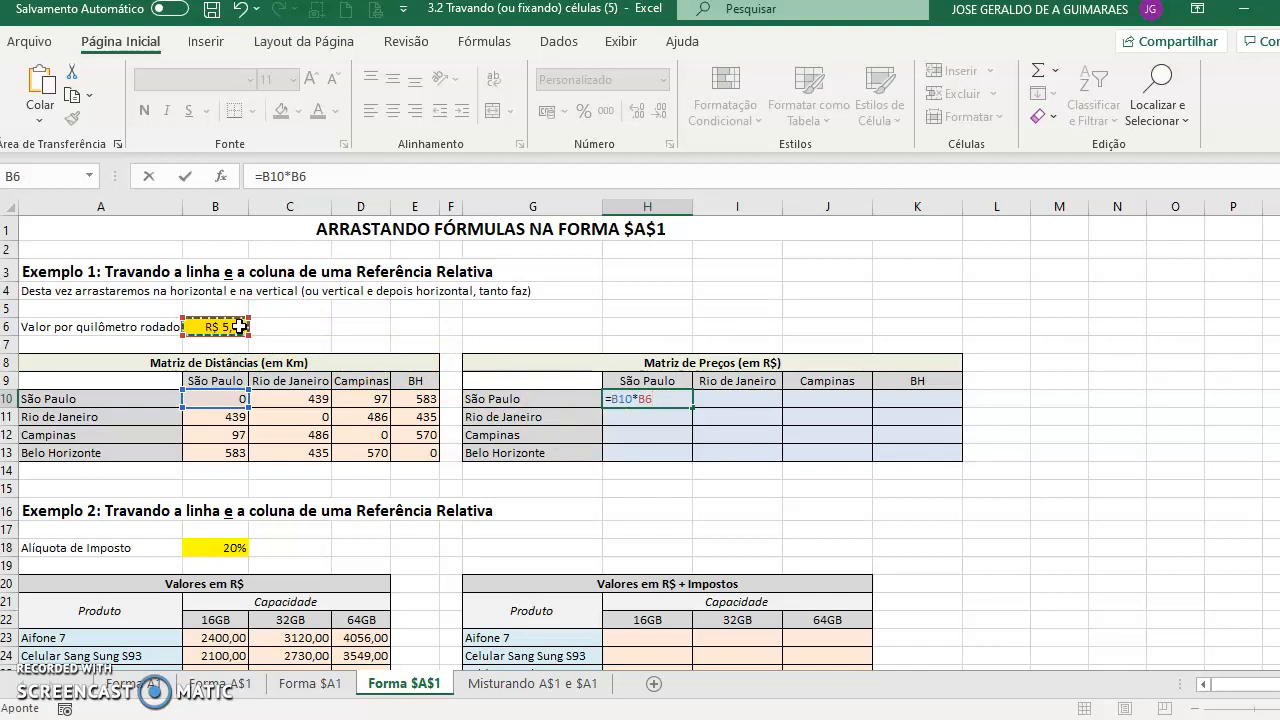
{"action": "key", "text": "F4"}
{"action": "key", "text": "Return"}
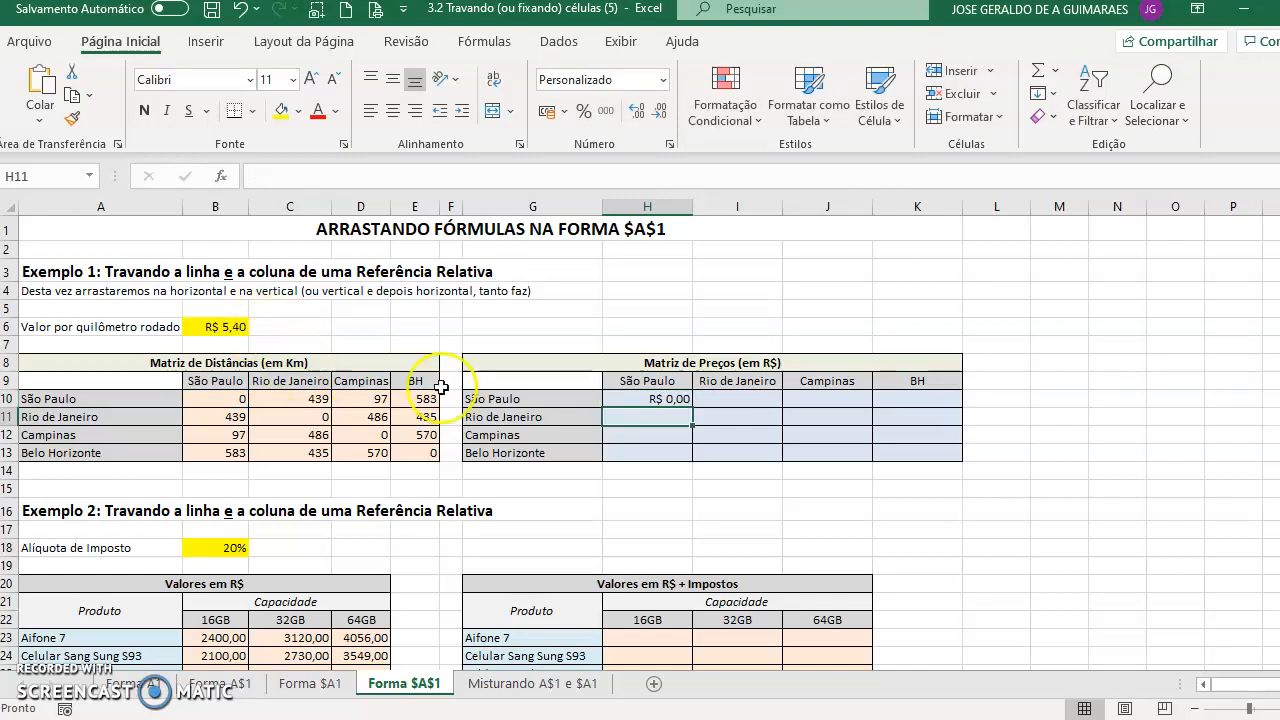
- Fill the H10 formula down through H13 and then across through column K
{"action": "left_click", "coordinate": [684, 398]}
{"action": "left_click_drag", "start_coordinate": [692, 401], "coordinate": [690, 455]}
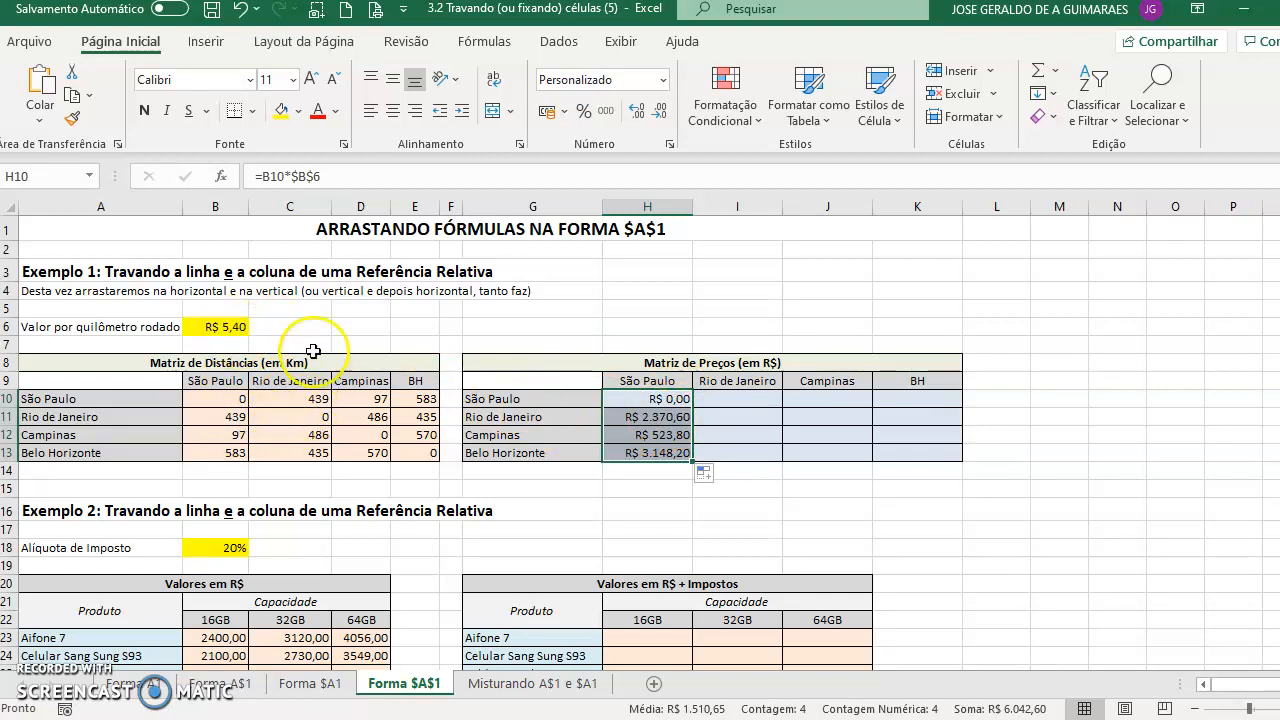
{"action": "left_click_drag", "start_coordinate": [695, 460], "coordinate": [930, 464]}
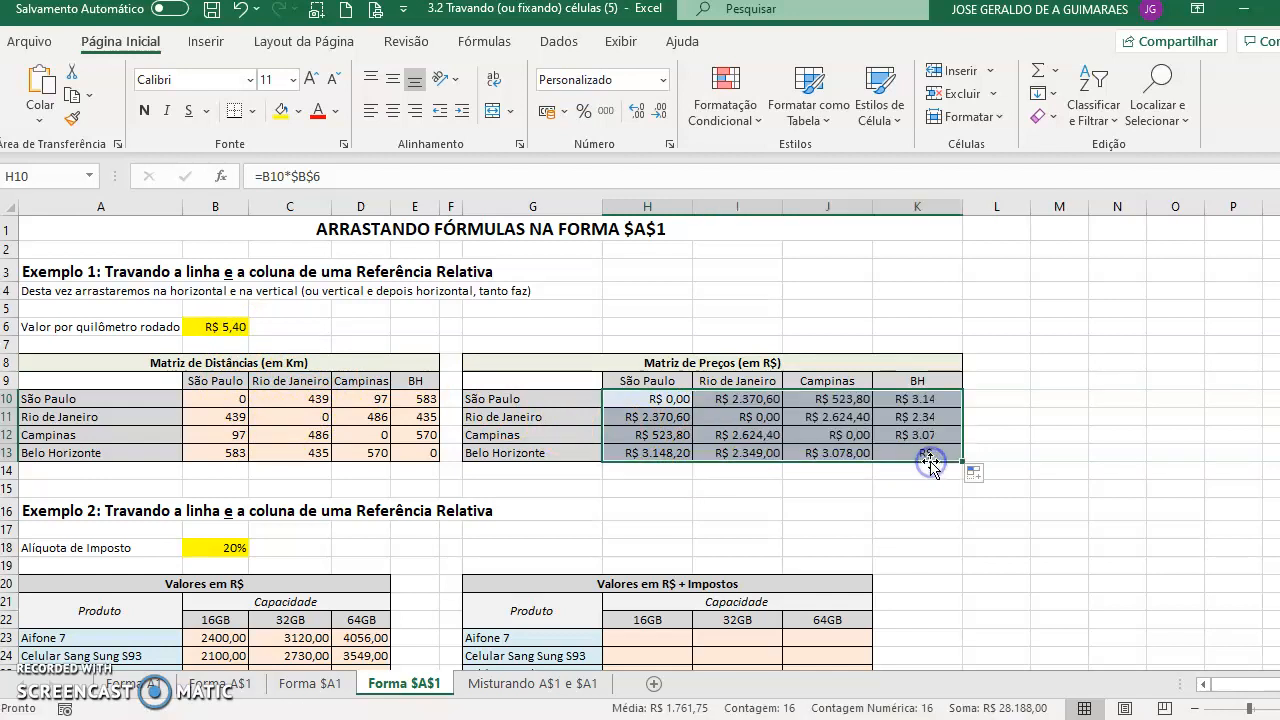